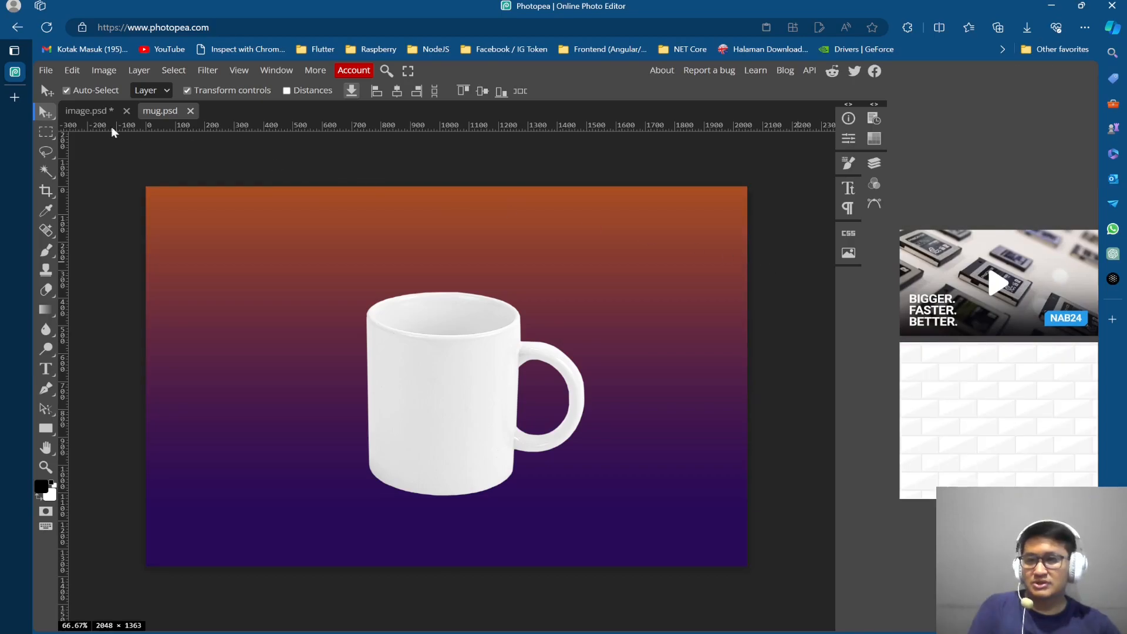
Step: Search the web for "wallpaper pattern" in a new browser tab and show the image results
left_click(15, 99)
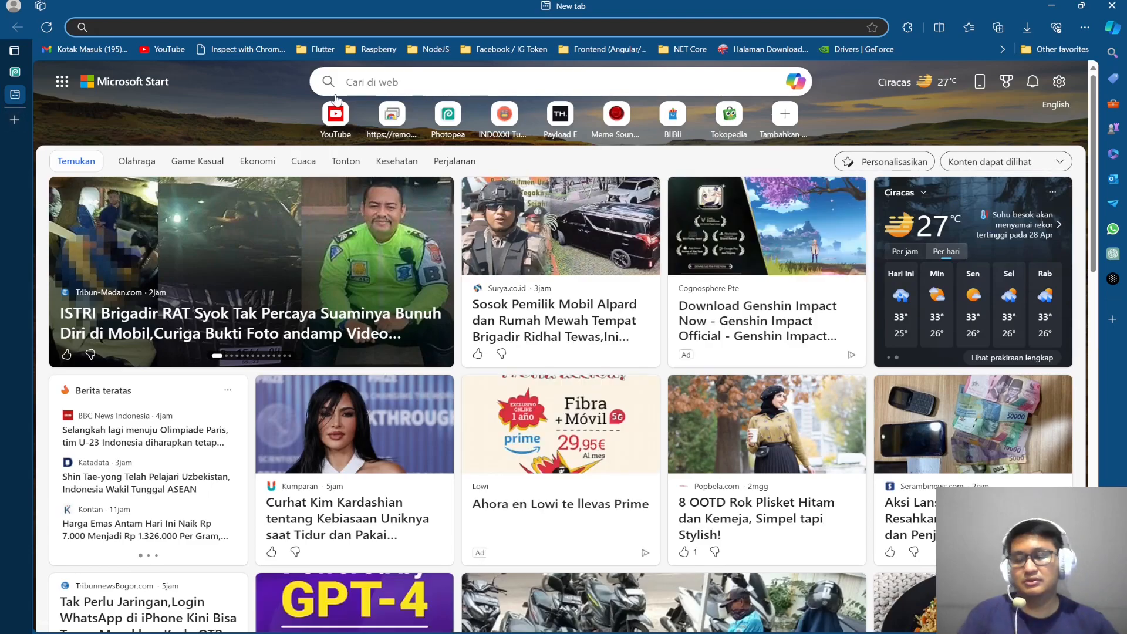
type("wallpaper ")
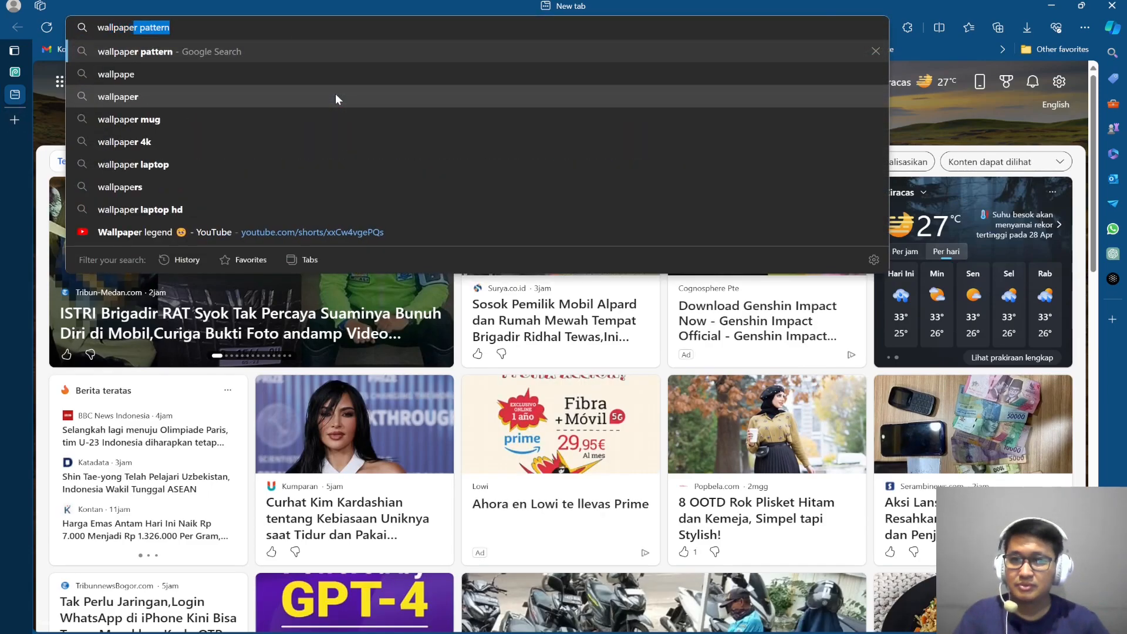
type("pattern")
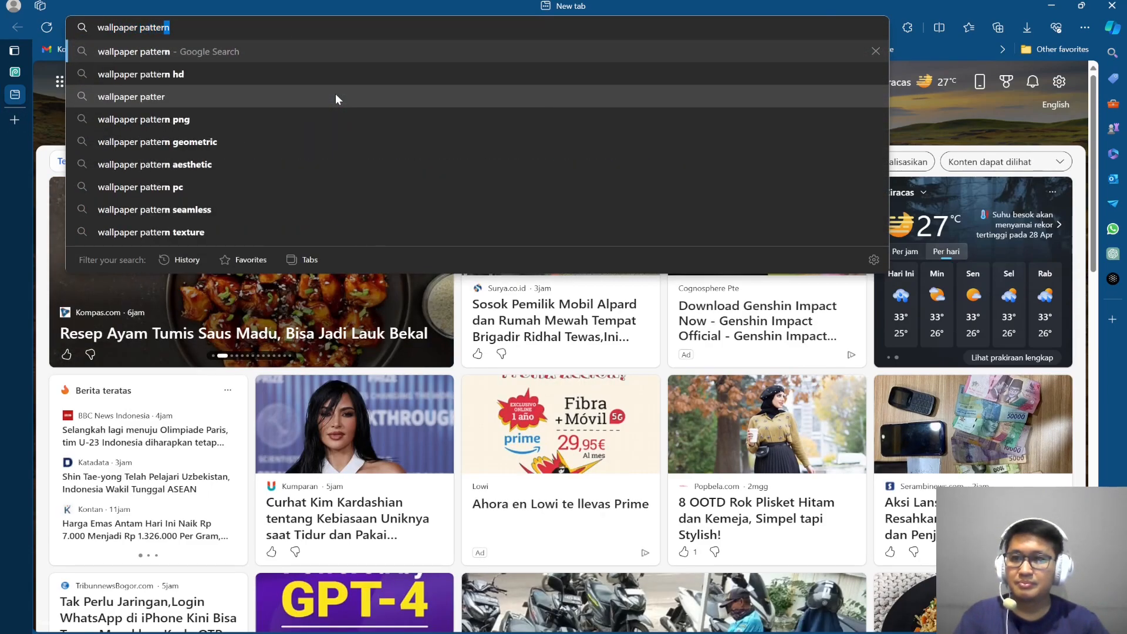
key("Return")
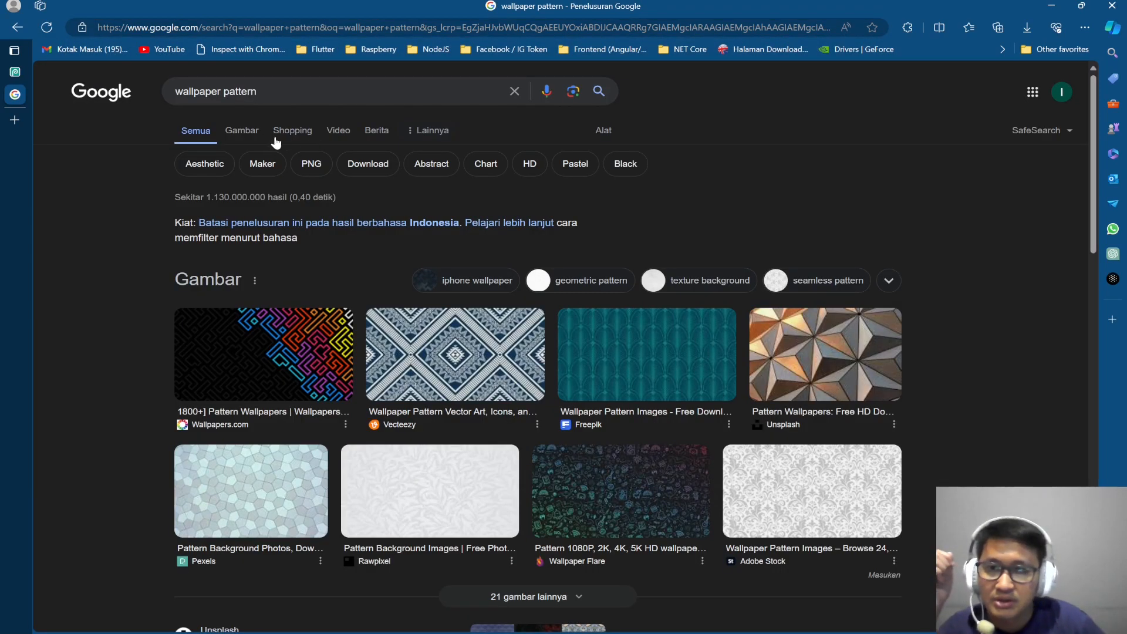
left_click(251, 134)
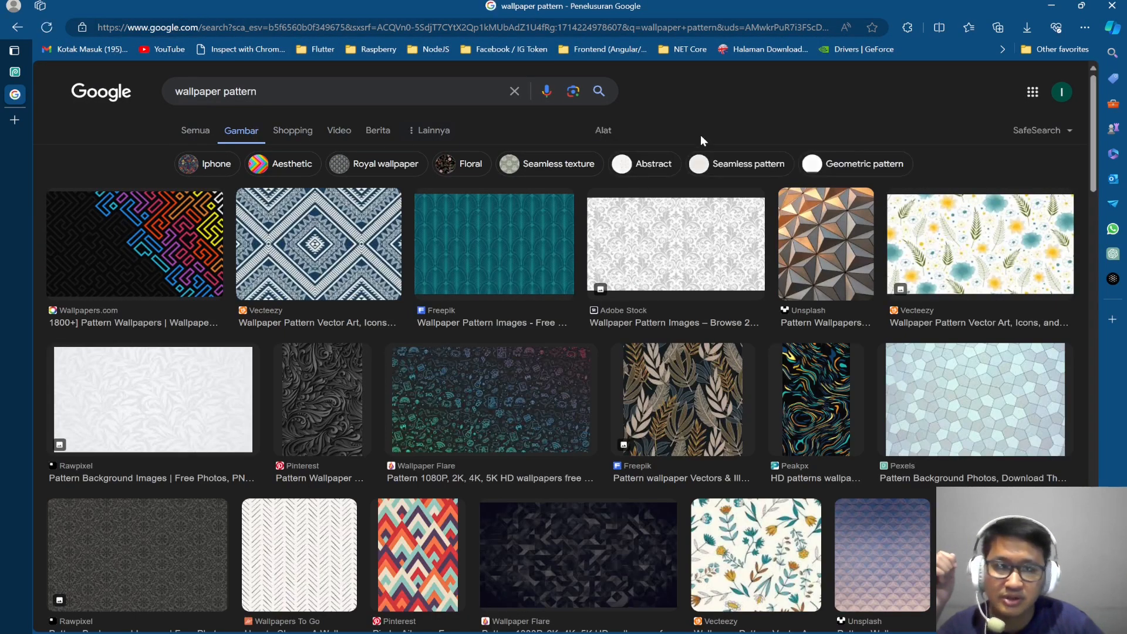
Step: Browse the wallpaper pattern images and open the preview of the dark green leaf wallpaper from Wallpaper Abyss
scroll(439, 265, "down", 7)
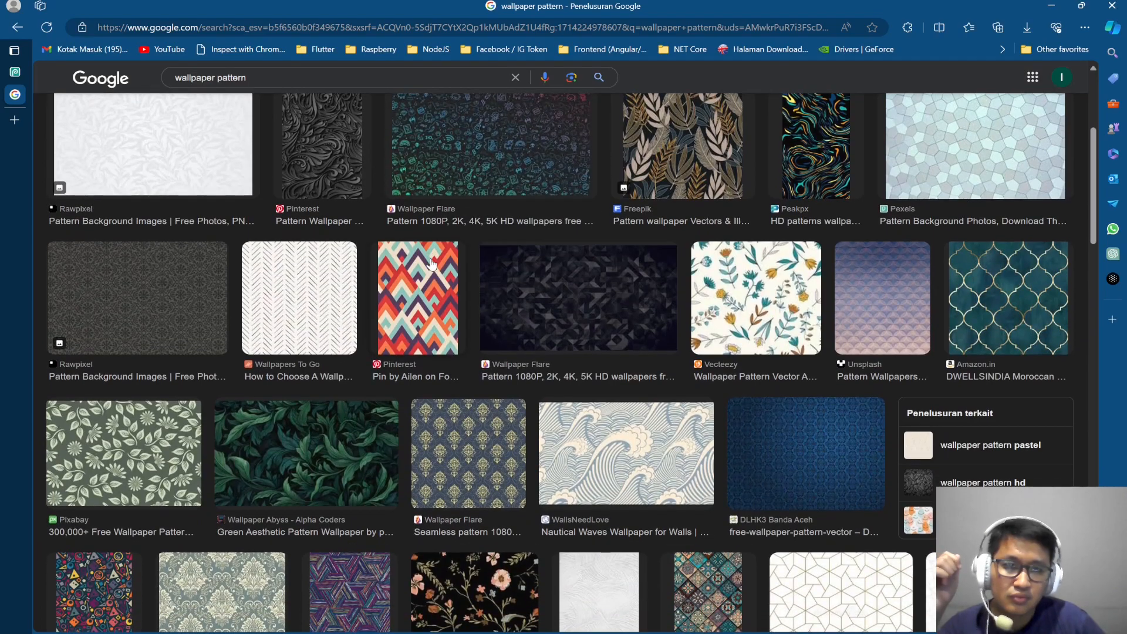
scroll(432, 264, "down", 6)
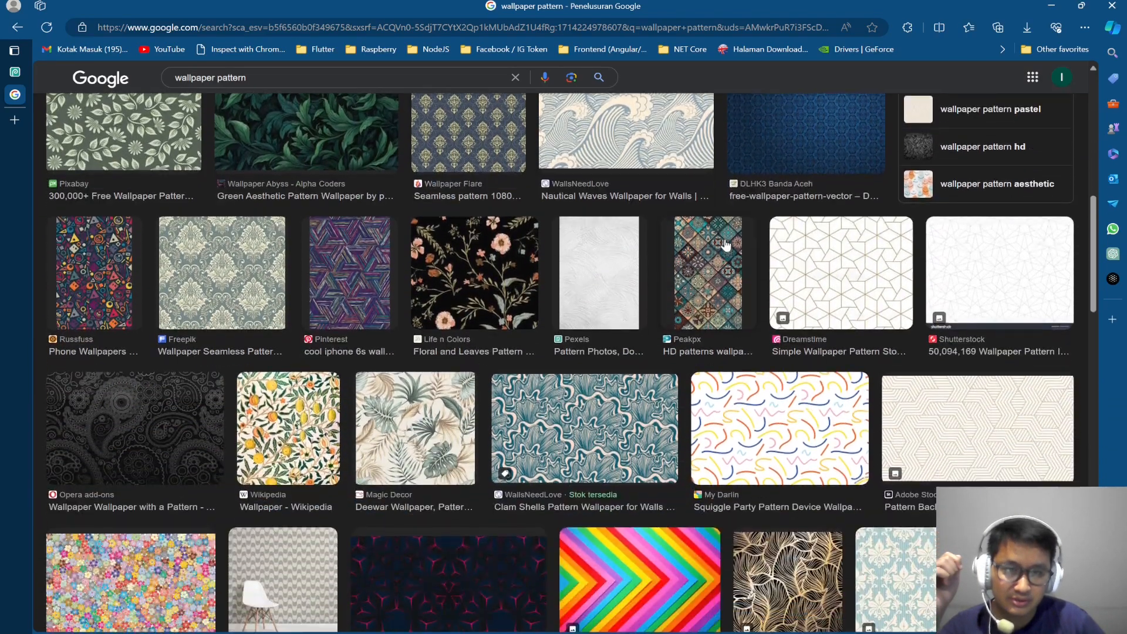
scroll(726, 244, "down", 15)
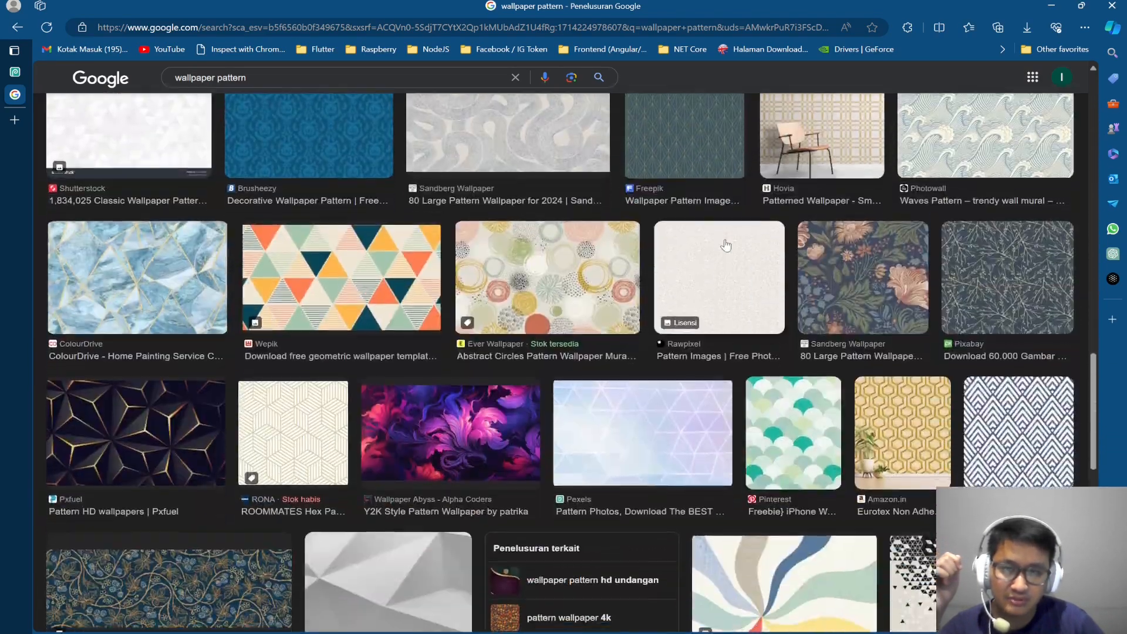
scroll(726, 244, "up", 20)
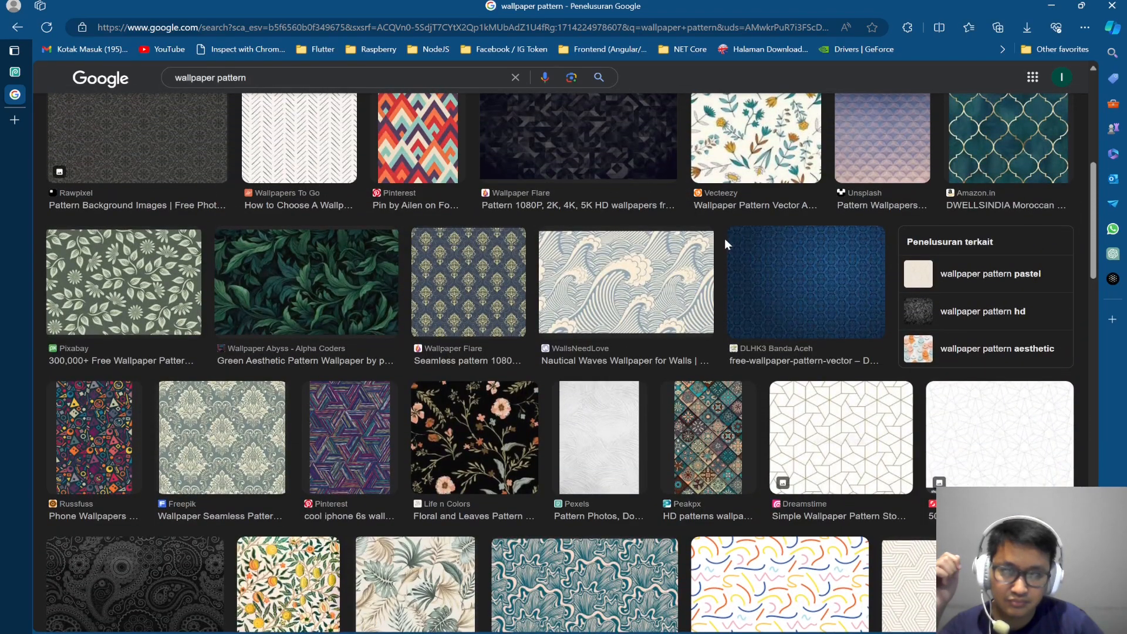
scroll(726, 244, "up", 2)
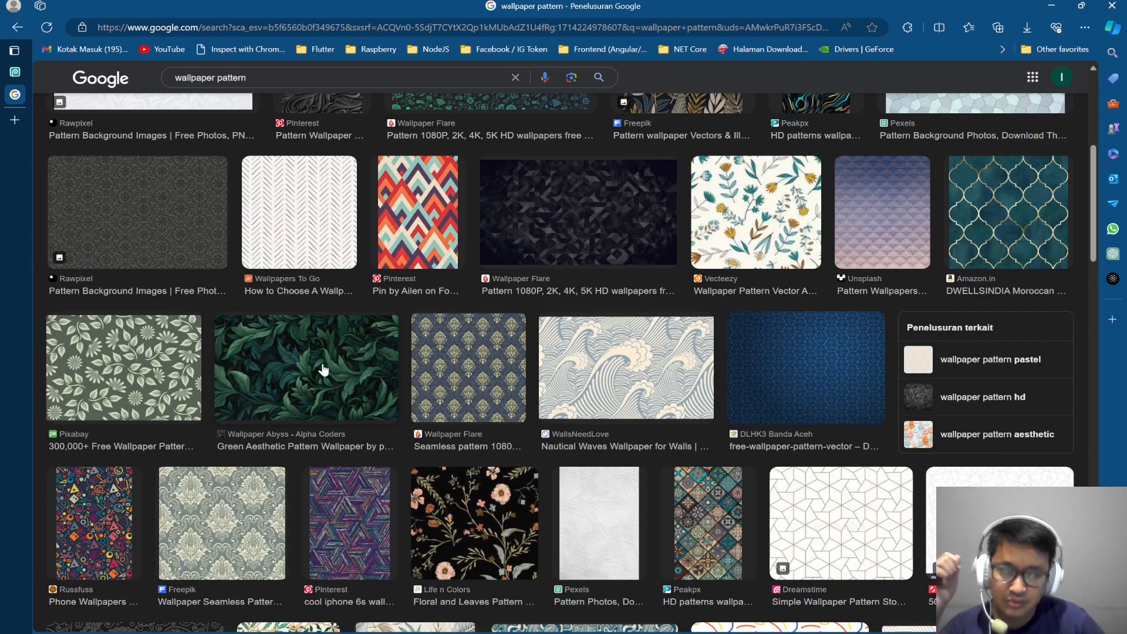
left_click(288, 373)
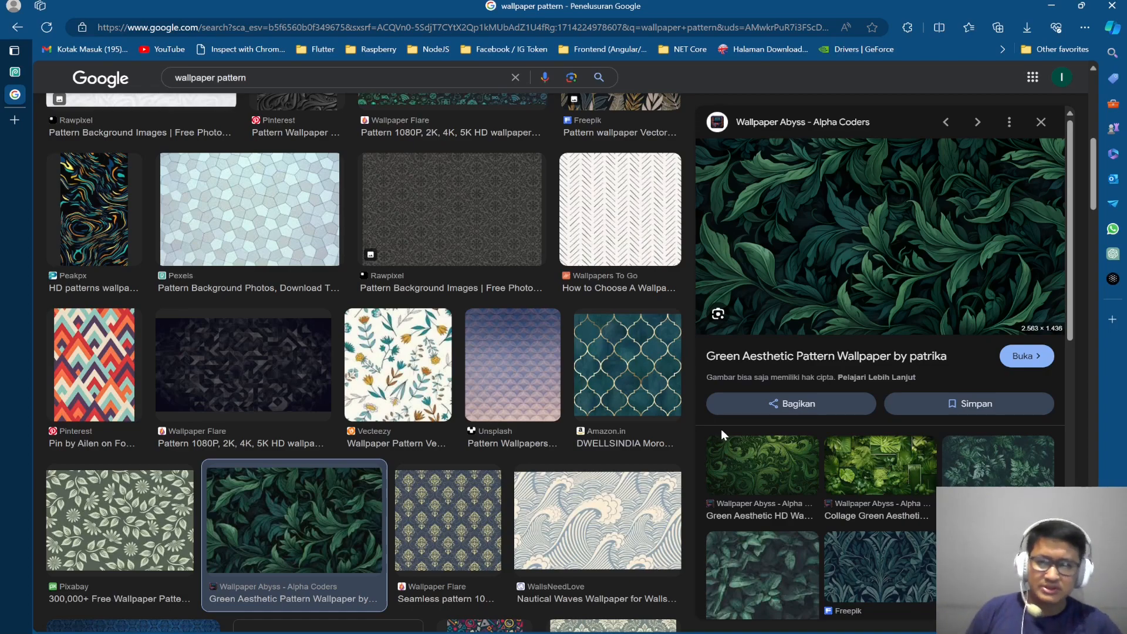
Step: Switch to Photopea, paste the copied leaf wallpaper into mug.psd and hide its new layer
left_click(16, 71)
key("ctrl+v")
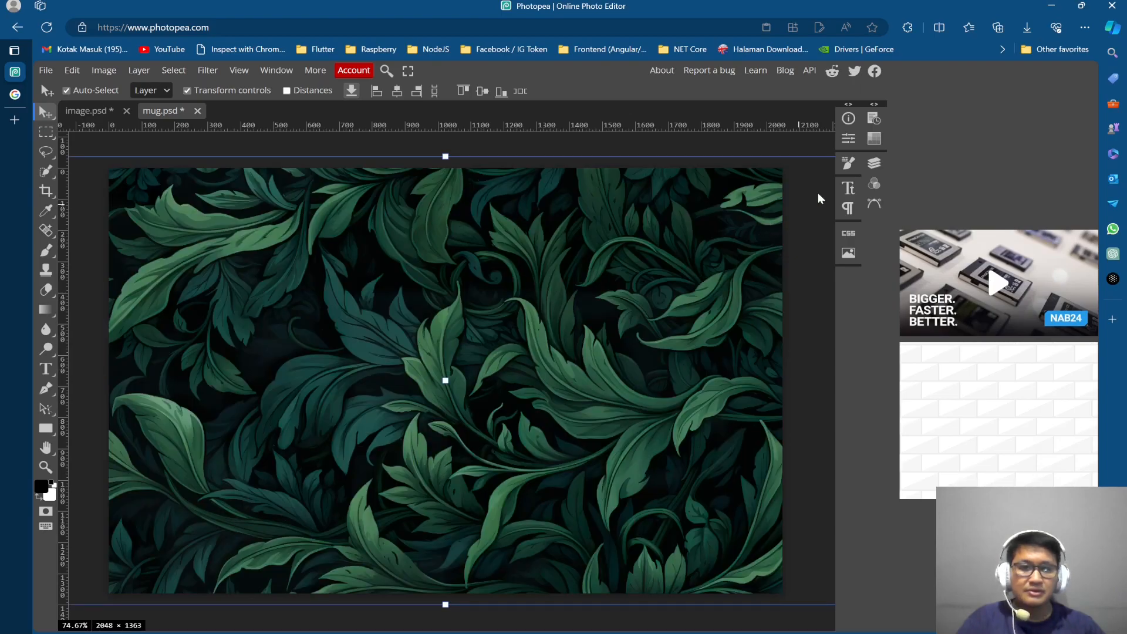
left_click(874, 162)
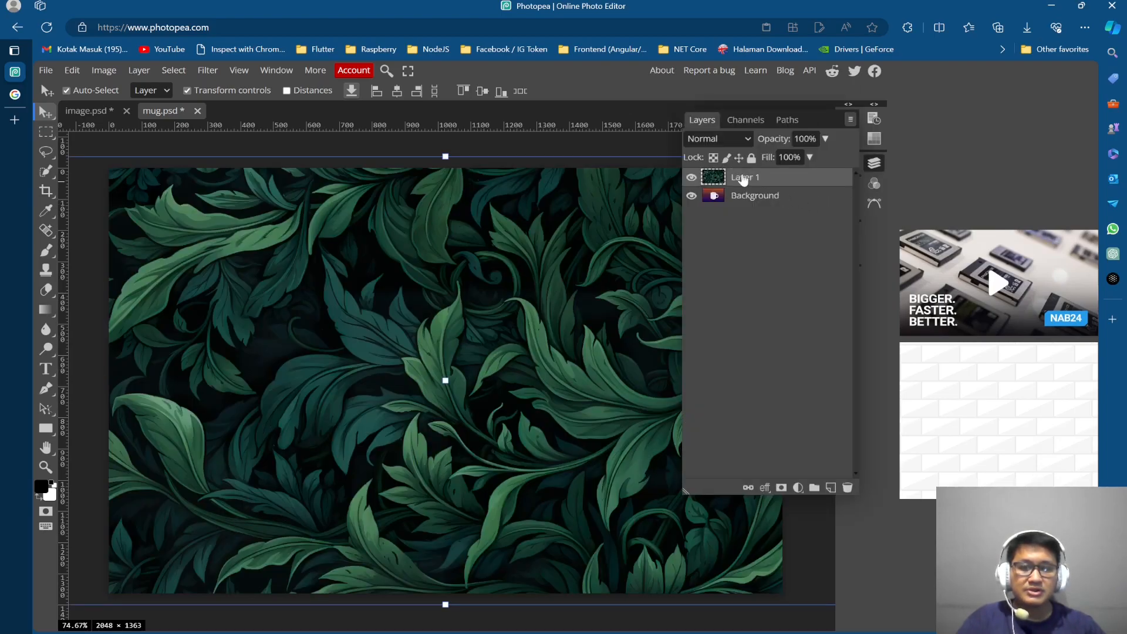
left_click(691, 177)
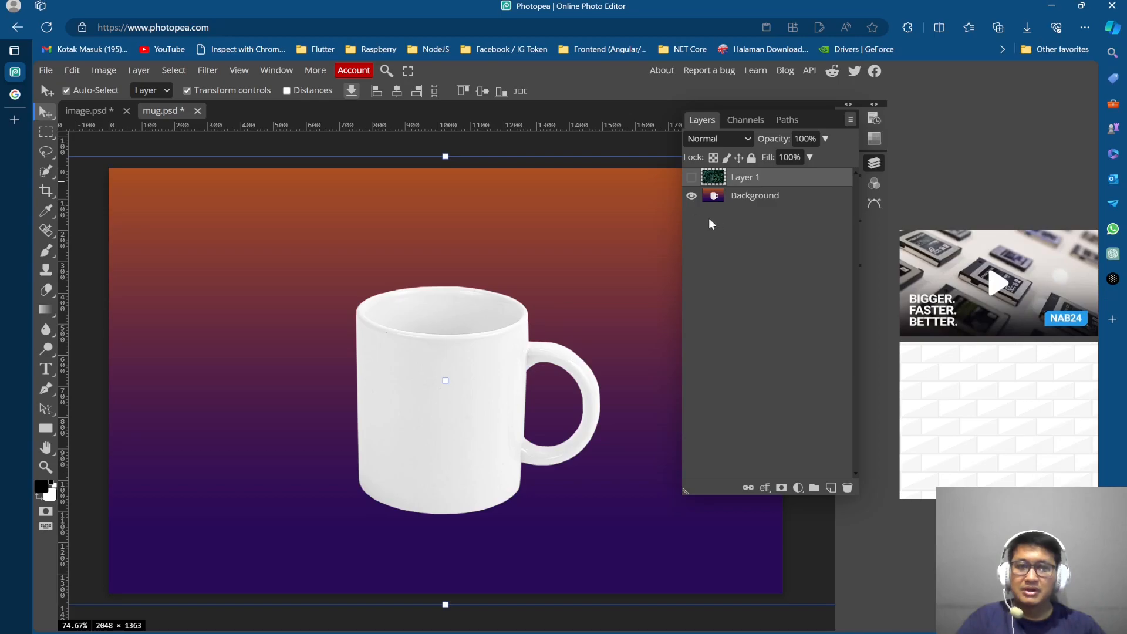
Step: Copy a rectangular area around the whole mug from the Background to a new layer and hide the Background
left_click(789, 203)
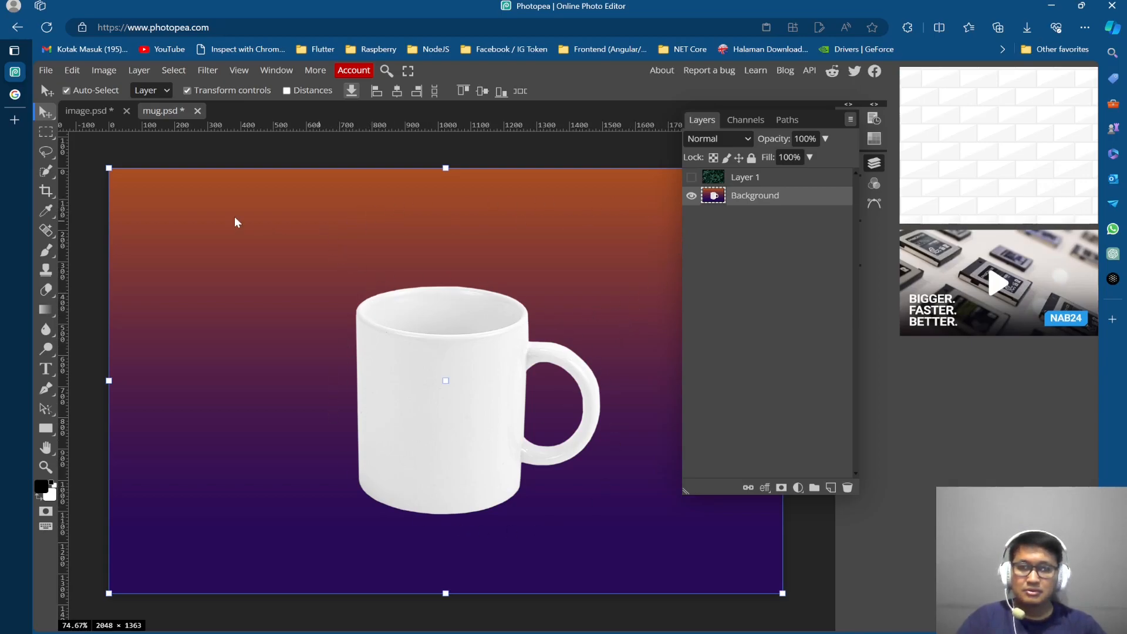
left_click(46, 132)
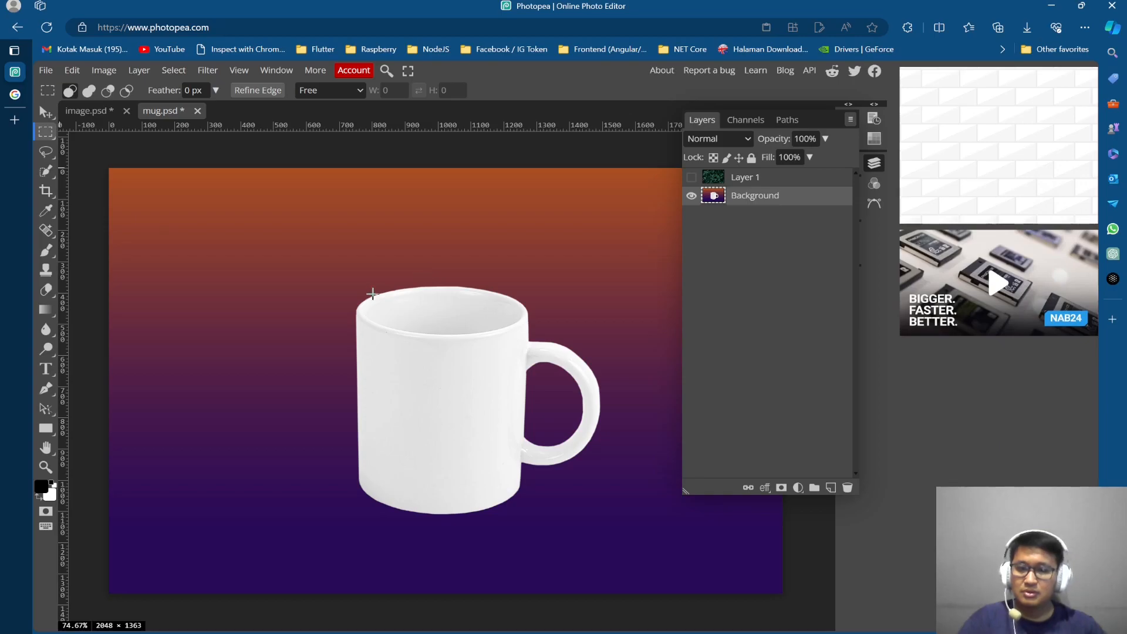
left_click_drag(332, 263, 612, 530)
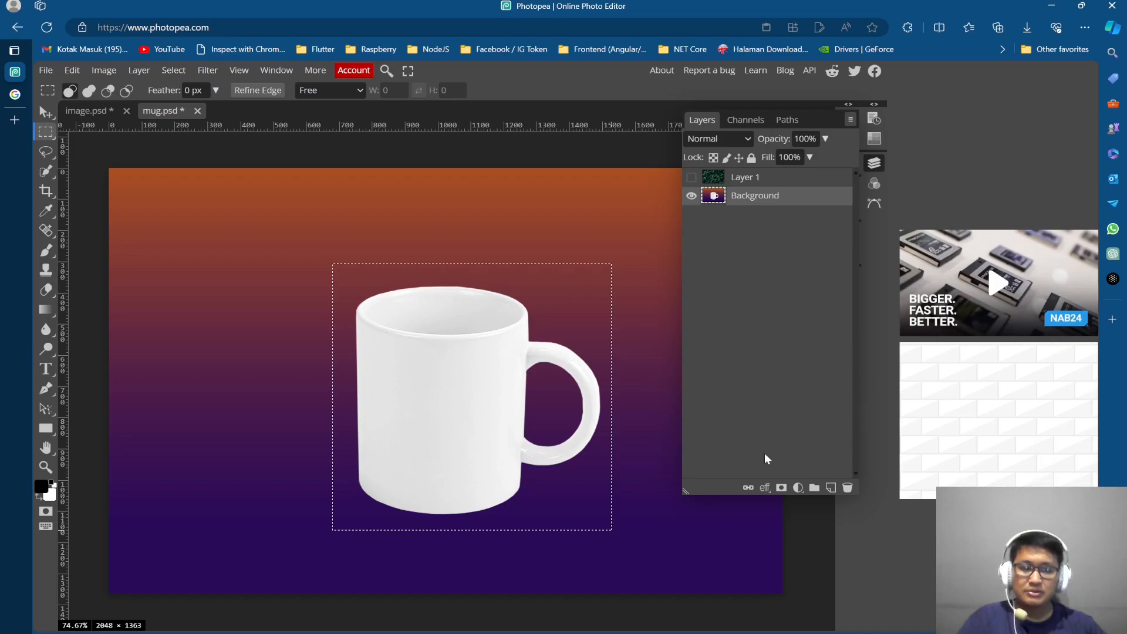
key("ctrl+j")
left_click(692, 215)
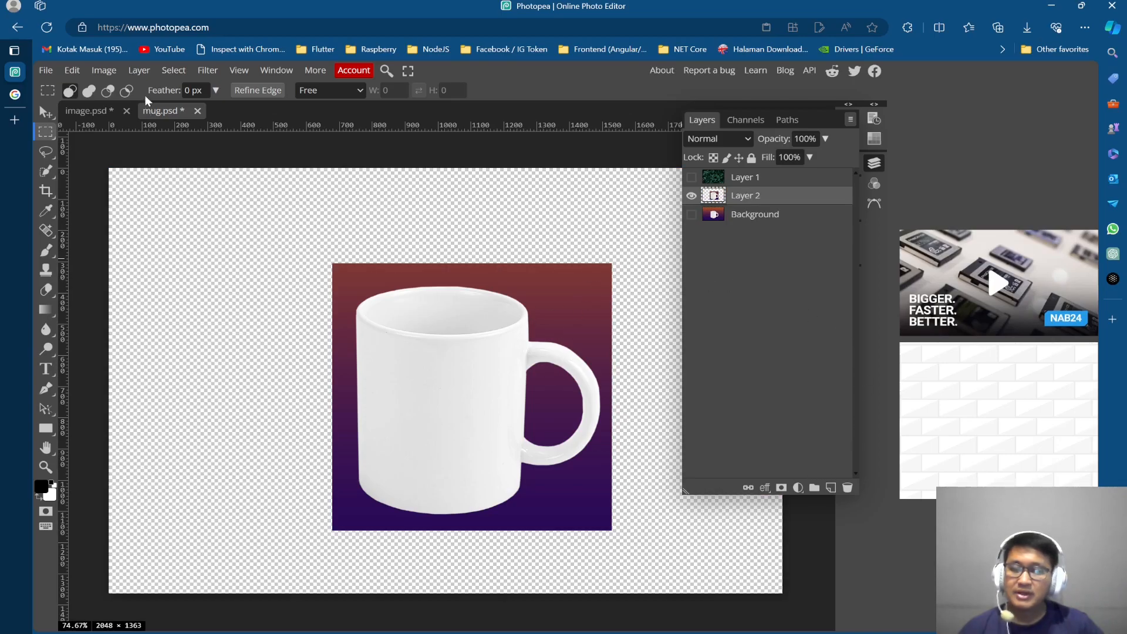
Step: Apply Remove BG to Layer 2, running it a second time to isolate the mug with a layer mask
left_click(177, 70)
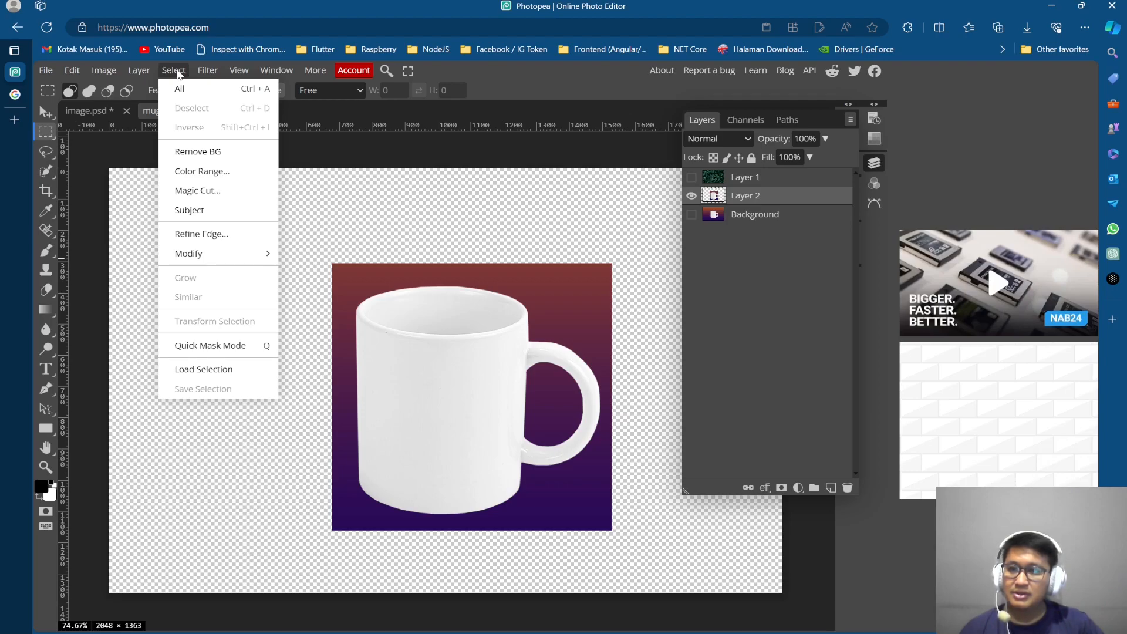
left_click(198, 152)
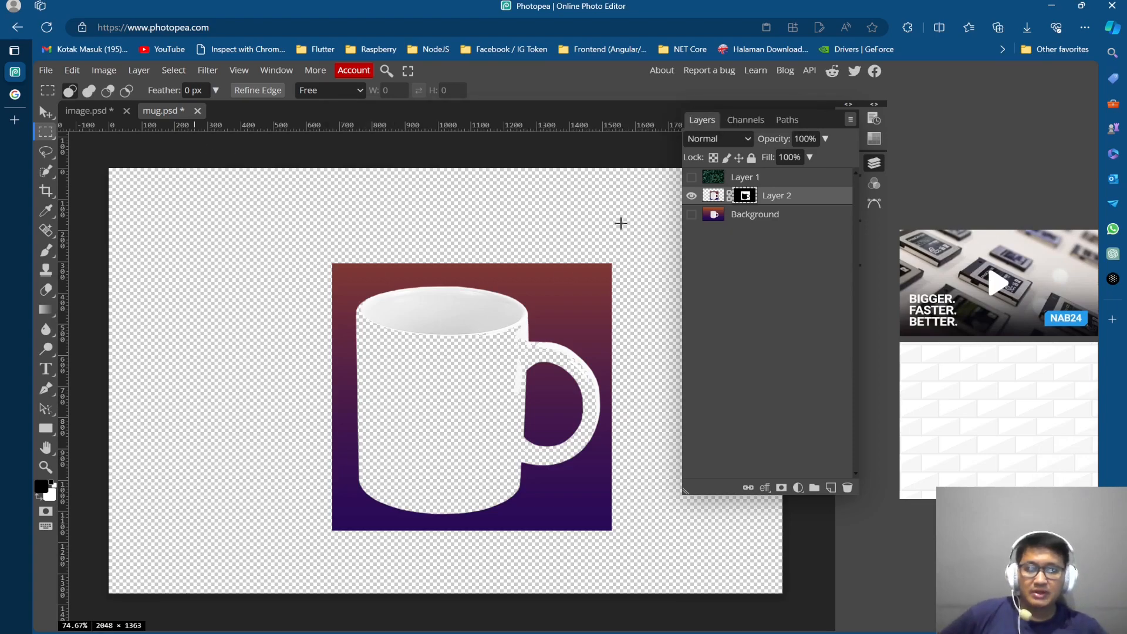
left_click(172, 70)
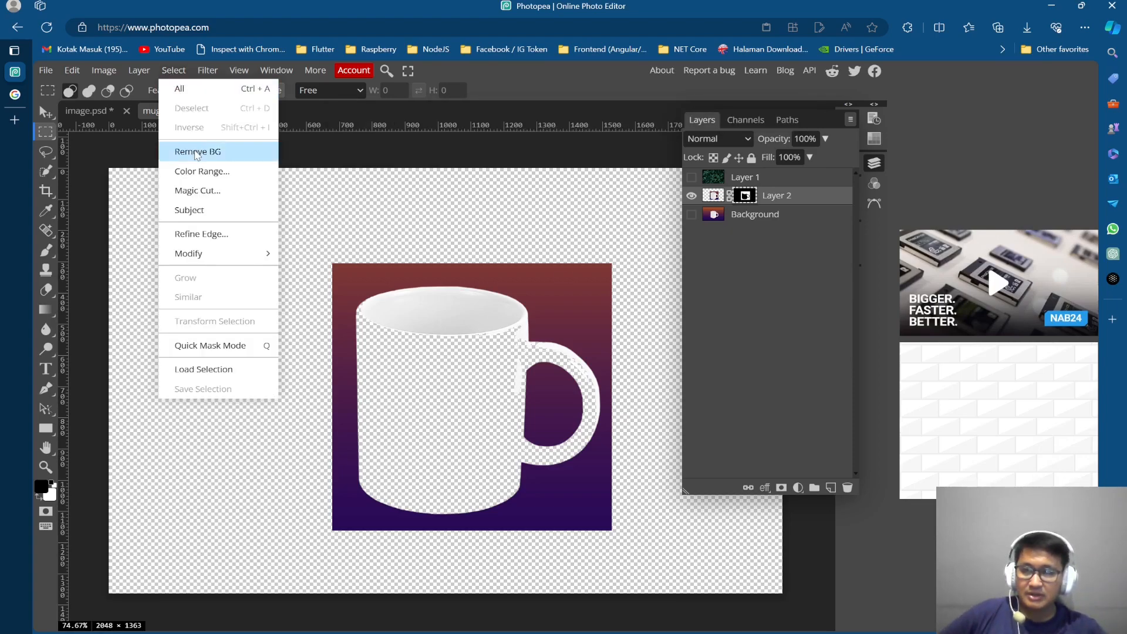
left_click(195, 152)
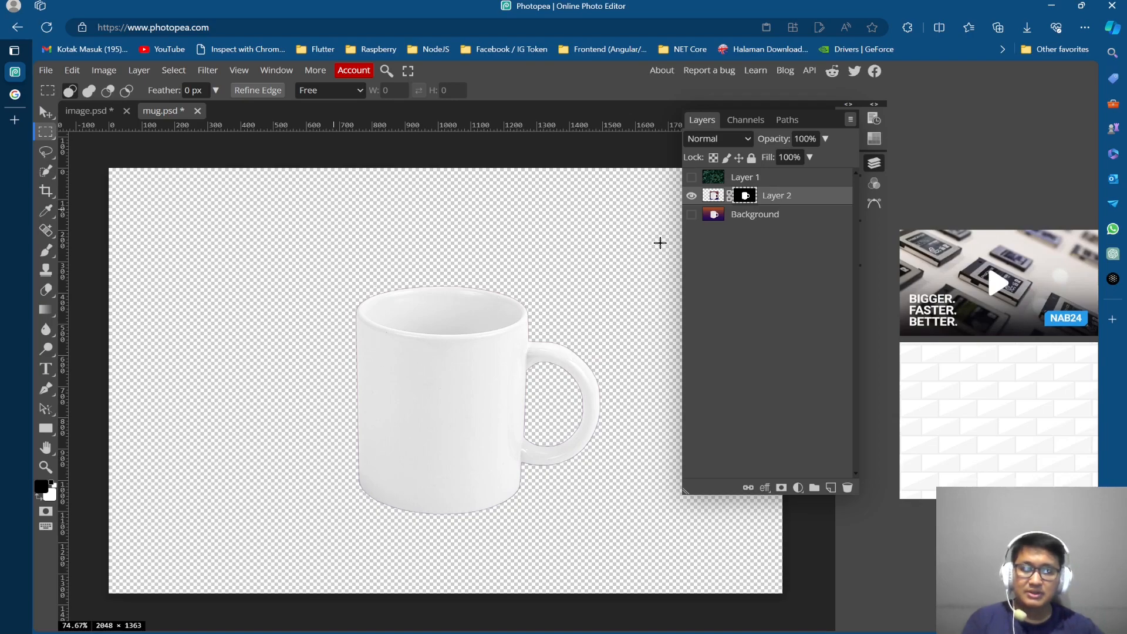
Step: Toggle the Background layer's visibility to check the mug cutout, leaving the Background shown
left_click(691, 214)
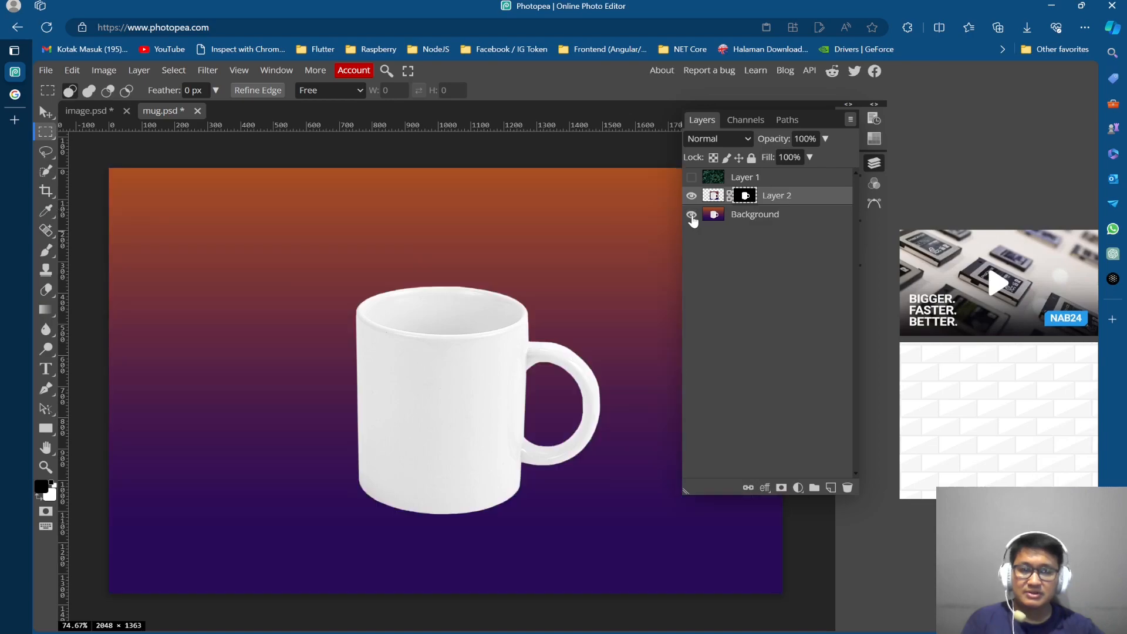
left_click(691, 216)
left_click(692, 216)
left_click(692, 216)
left_click(692, 216)
left_click(691, 215)
left_click(691, 216)
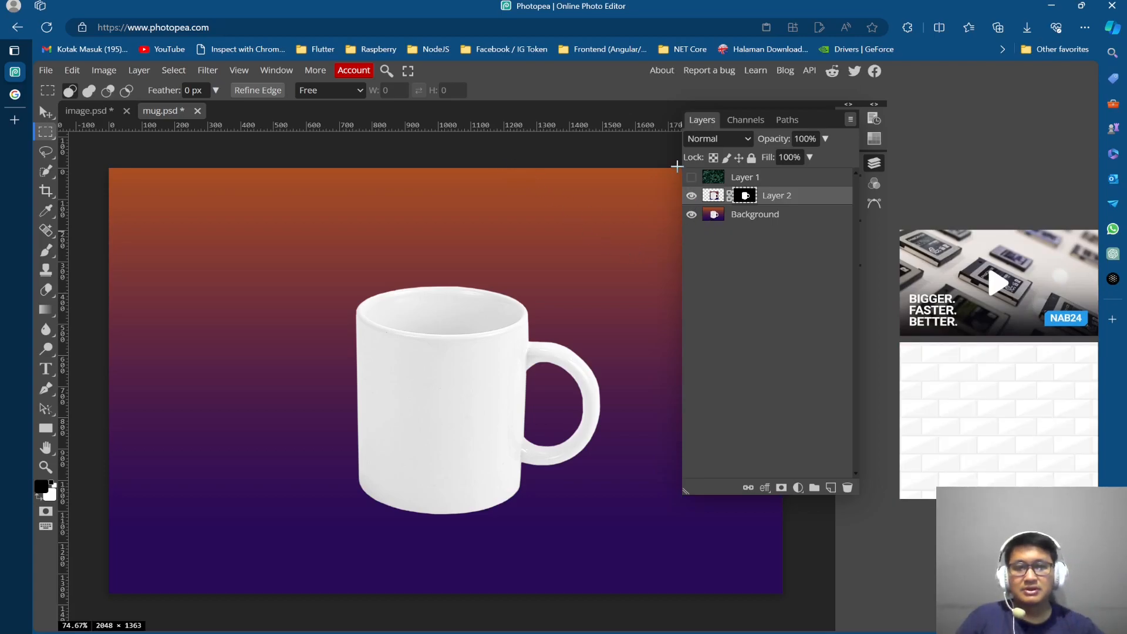
Step: Show the leaf pattern layer and apply it as a clipping mask over the mug cutout
left_click(773, 179)
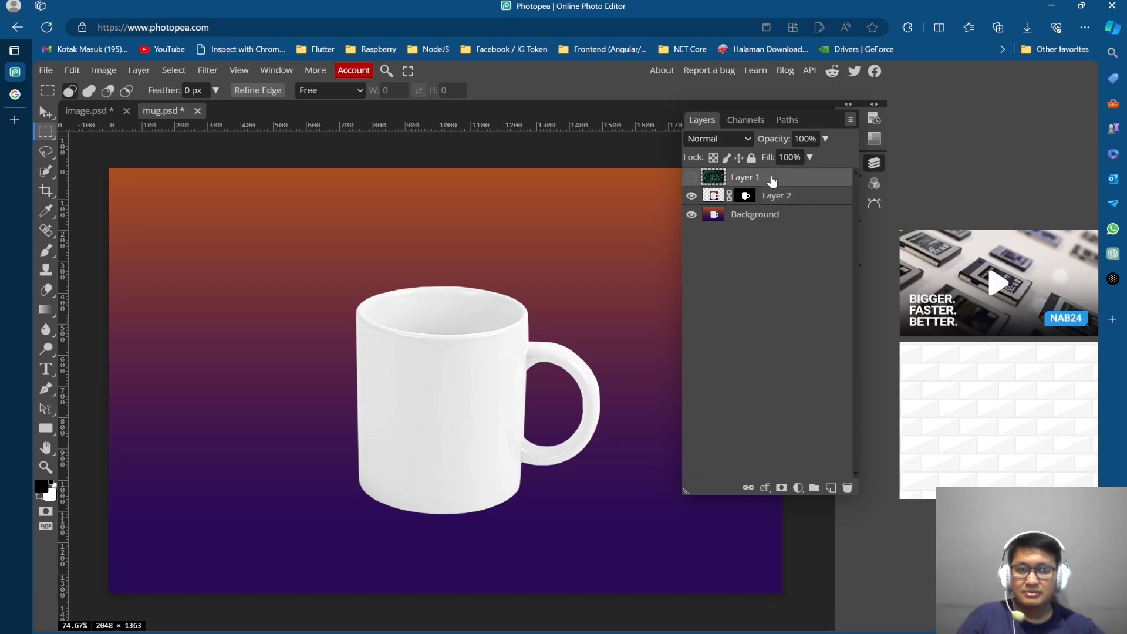
left_click(691, 178)
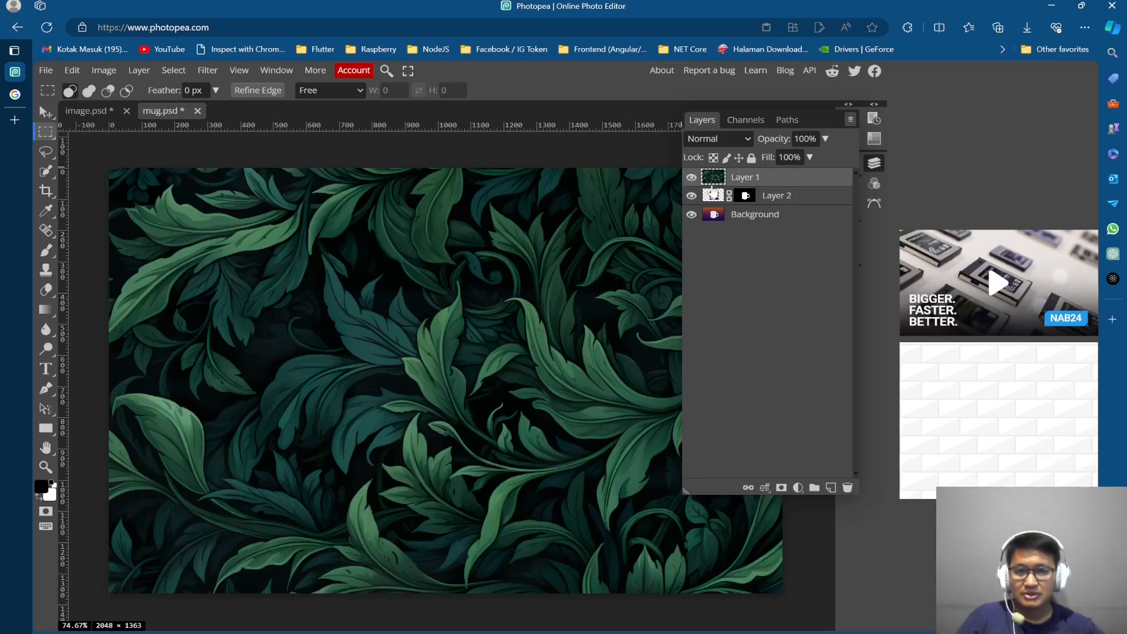
right_click(791, 177)
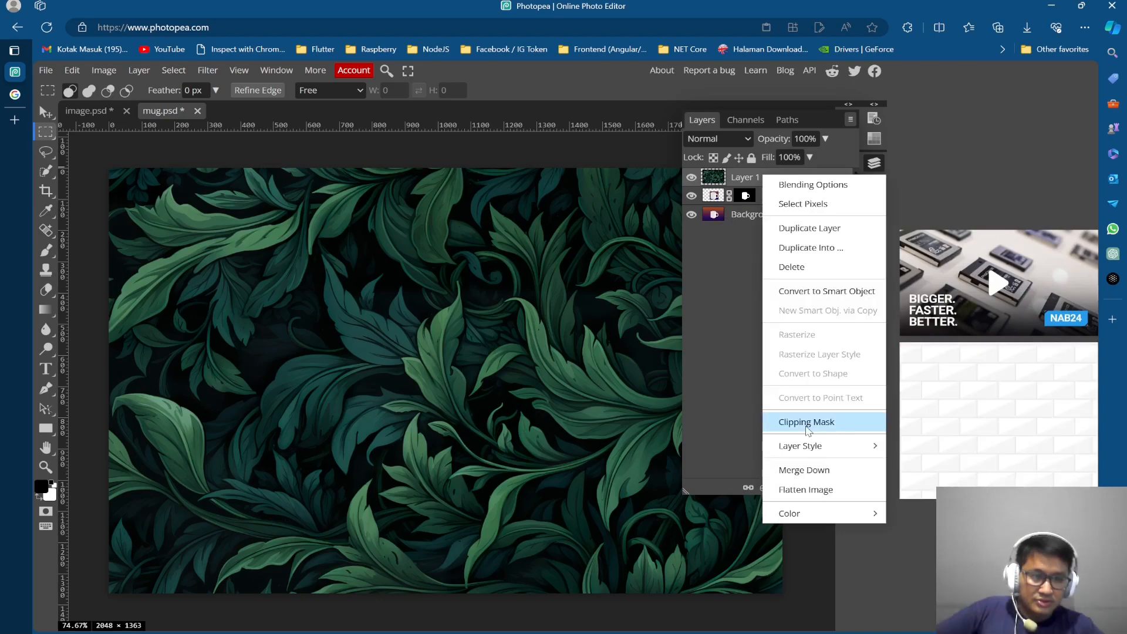
left_click(807, 423)
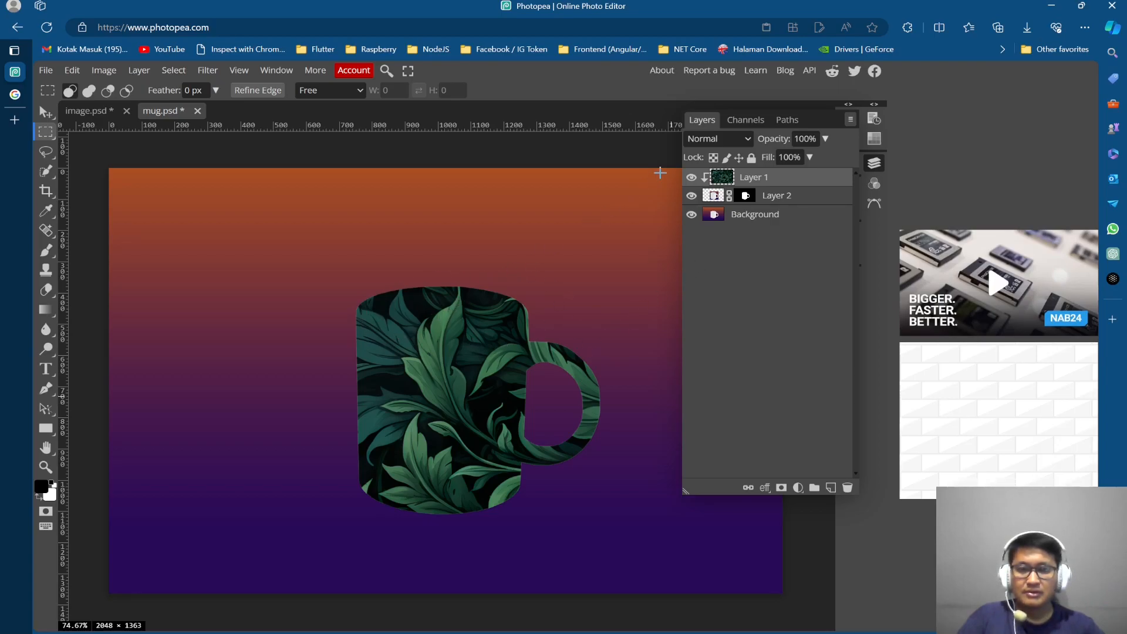
Step: Hide the leaf pattern layer and draw an ellipse shape with no fill around the mug's opening, above Layer 2
left_click(692, 178)
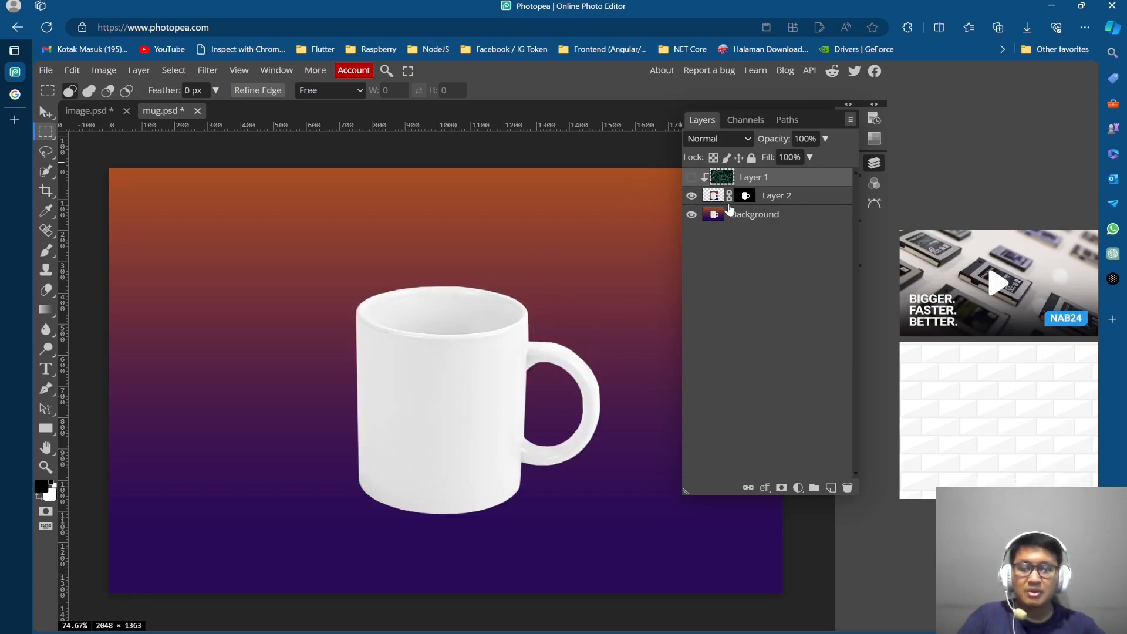
left_click(716, 200)
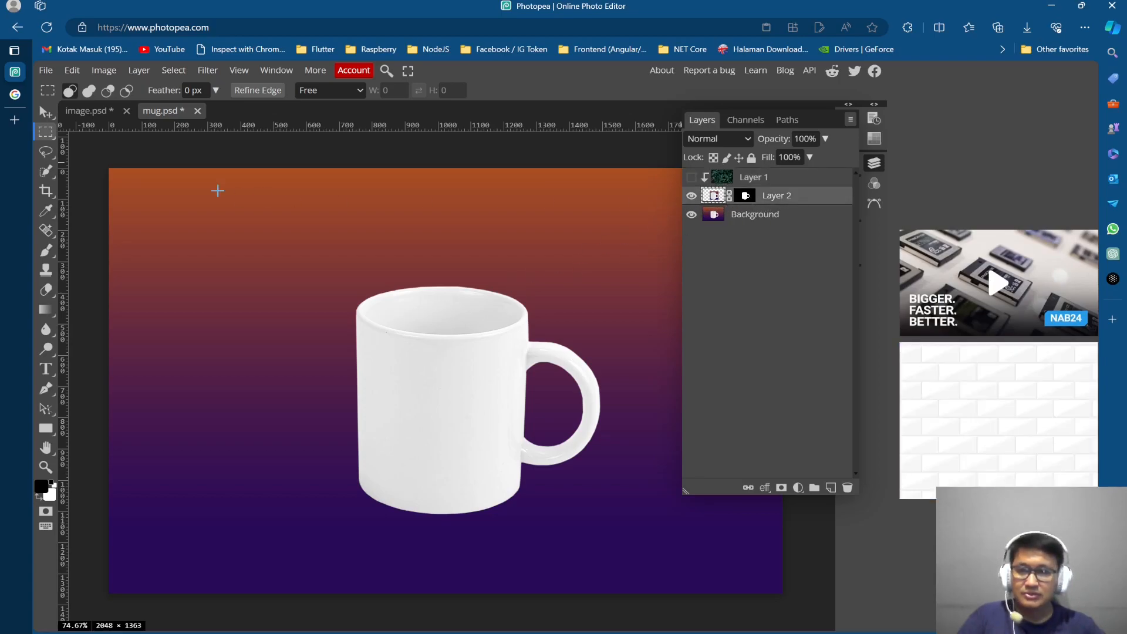
left_click(47, 431)
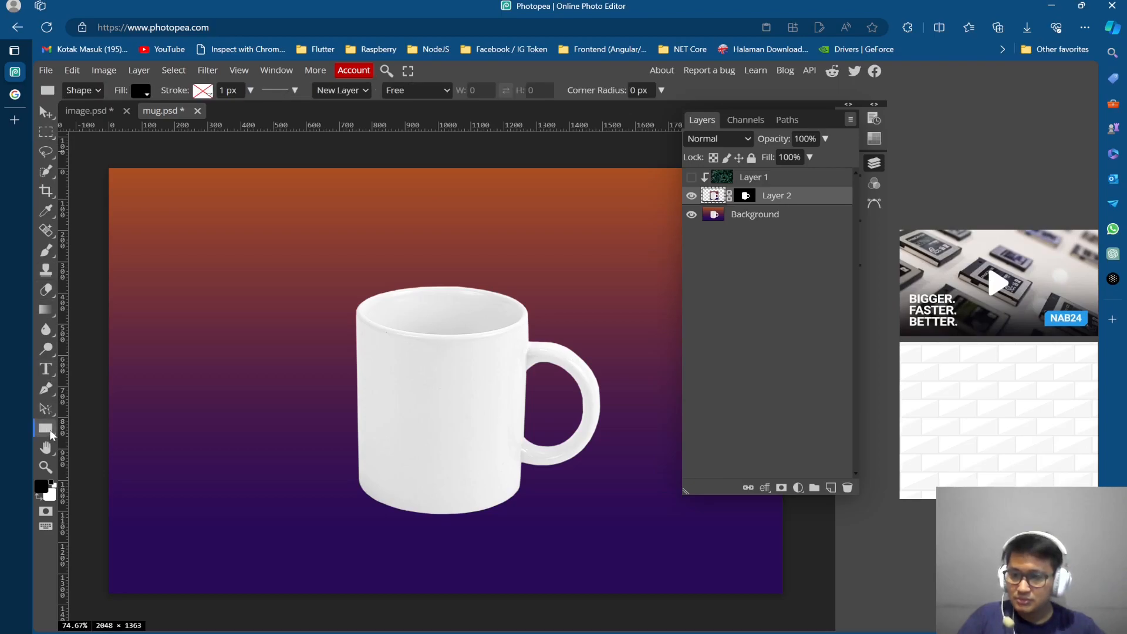
right_click(57, 436)
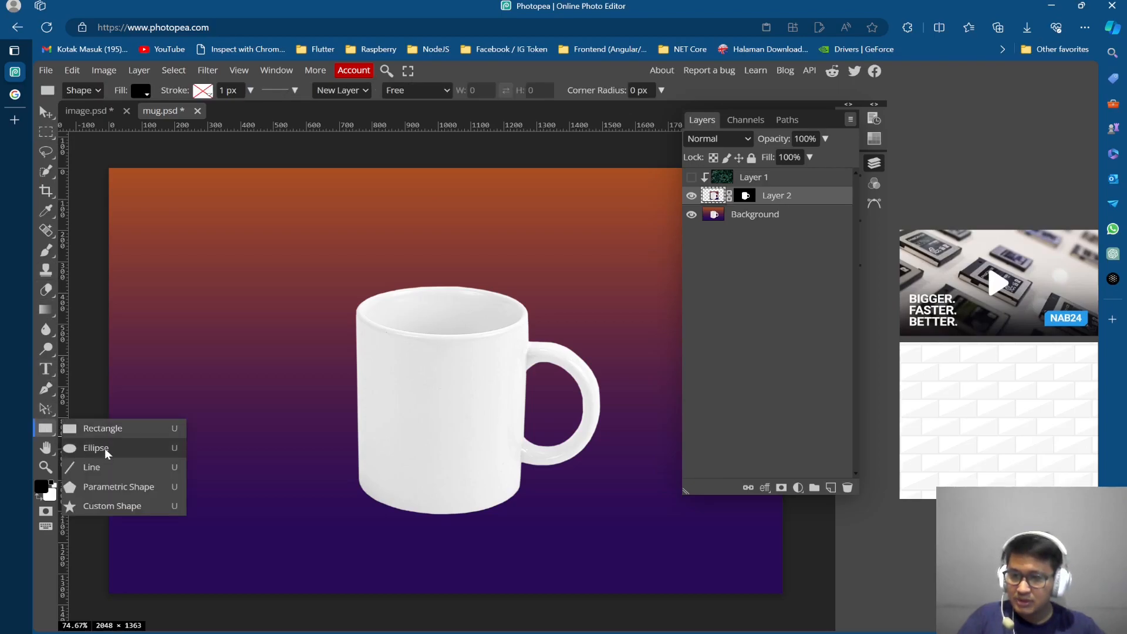
left_click(96, 448)
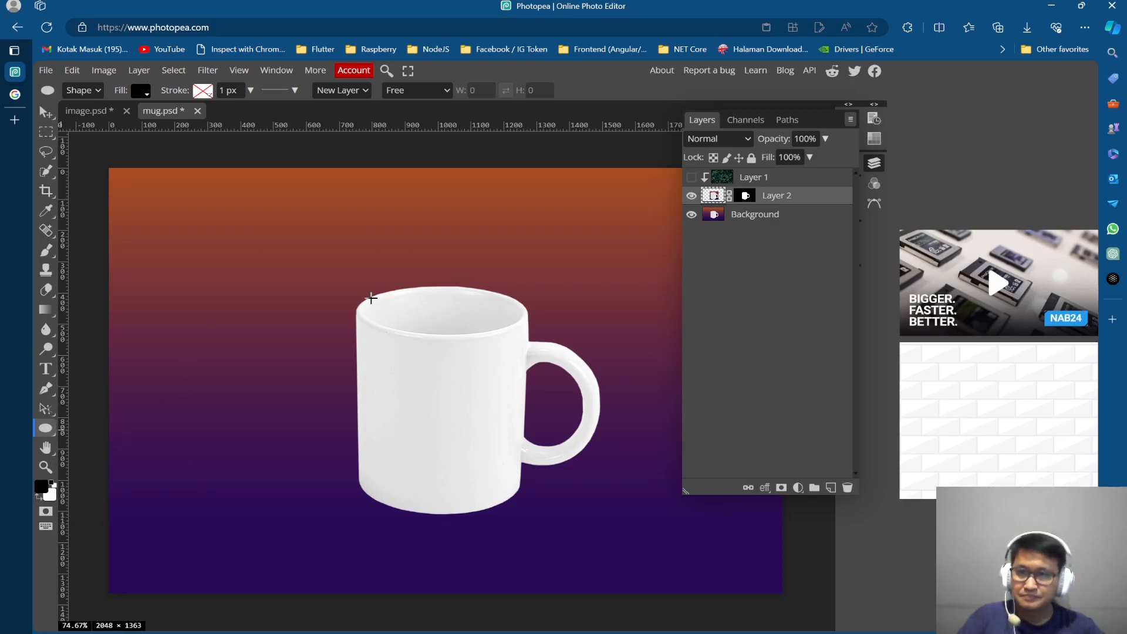
left_click(140, 91)
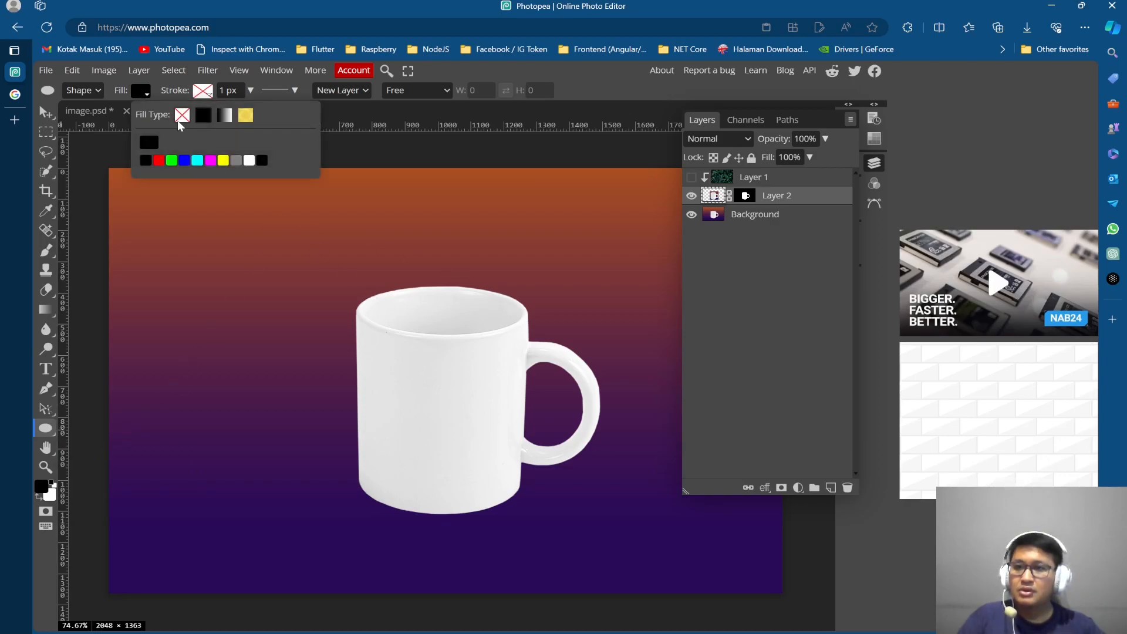
left_click(182, 118)
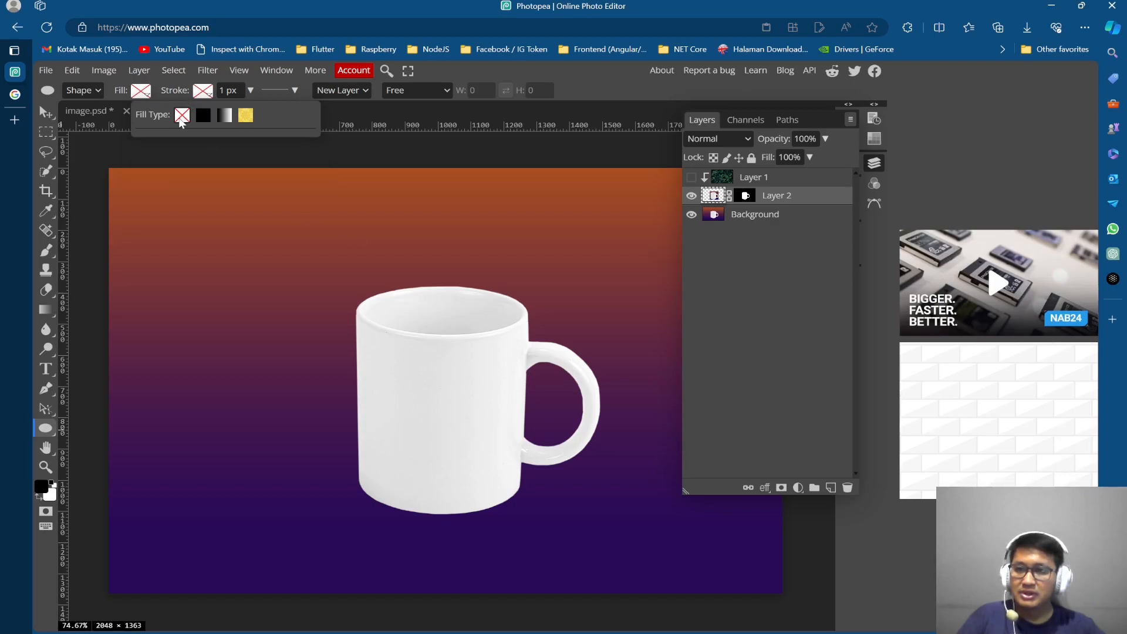
left_click(180, 117)
scroll(412, 296, "up", 5)
scroll(492, 300, "right", 2)
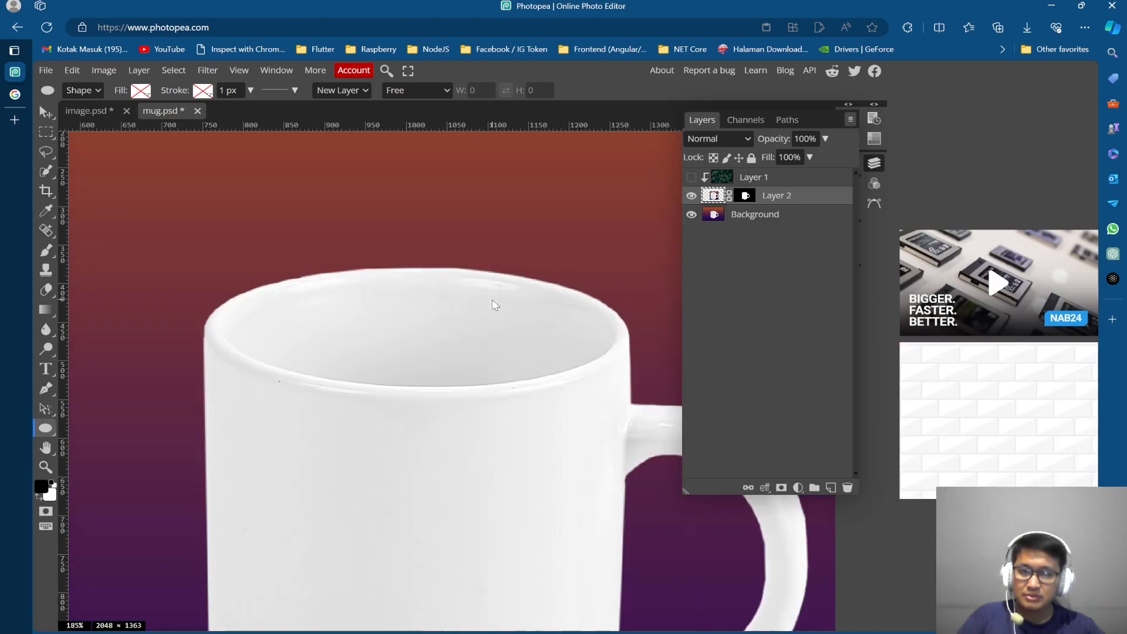
mouse_move(206, 288)
left_mouse_down()
mouse_move(489, 344)
mouse_move(553, 385)
mouse_move(624, 395)
mouse_move(611, 390)
mouse_move(611, 403)
left_mouse_up()
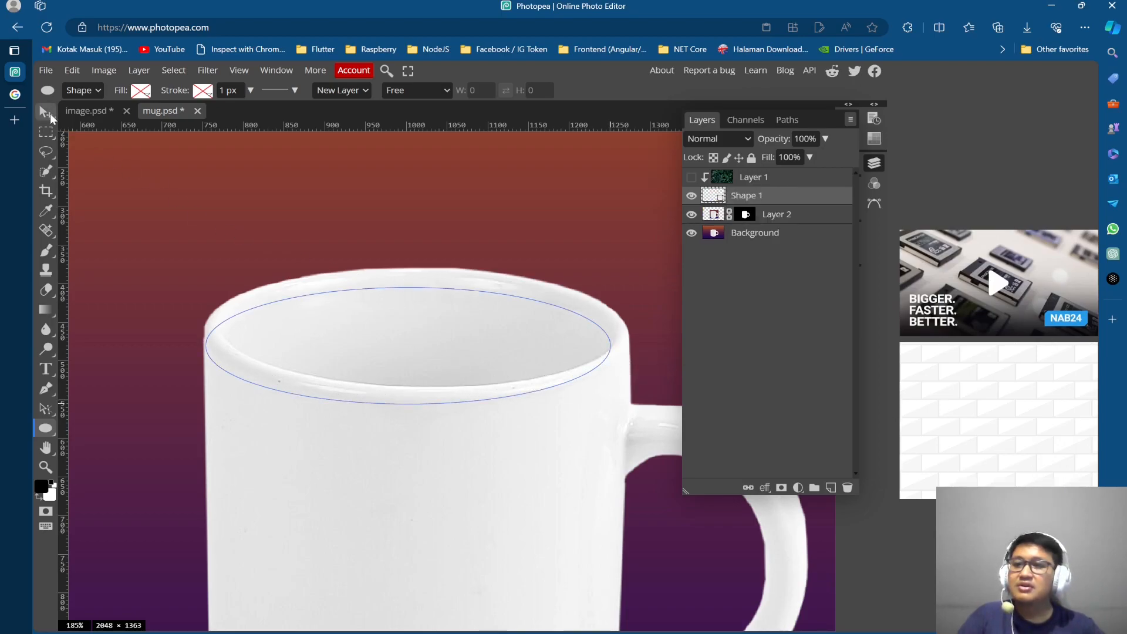
Step: Move the ellipse up and slightly to the right so it lines up with the mug's rim
left_click(50, 113)
key("Up")
key("Up")
key("Up")
key("Up")
key("Up")
key("Up")
key("Up")
key("Up")
key("Up")
key("Up")
key("Up")
key("Up")
key("Up")
key("Up")
key("Up")
key("Right")
key("Right")
key("Right")
key("Right")
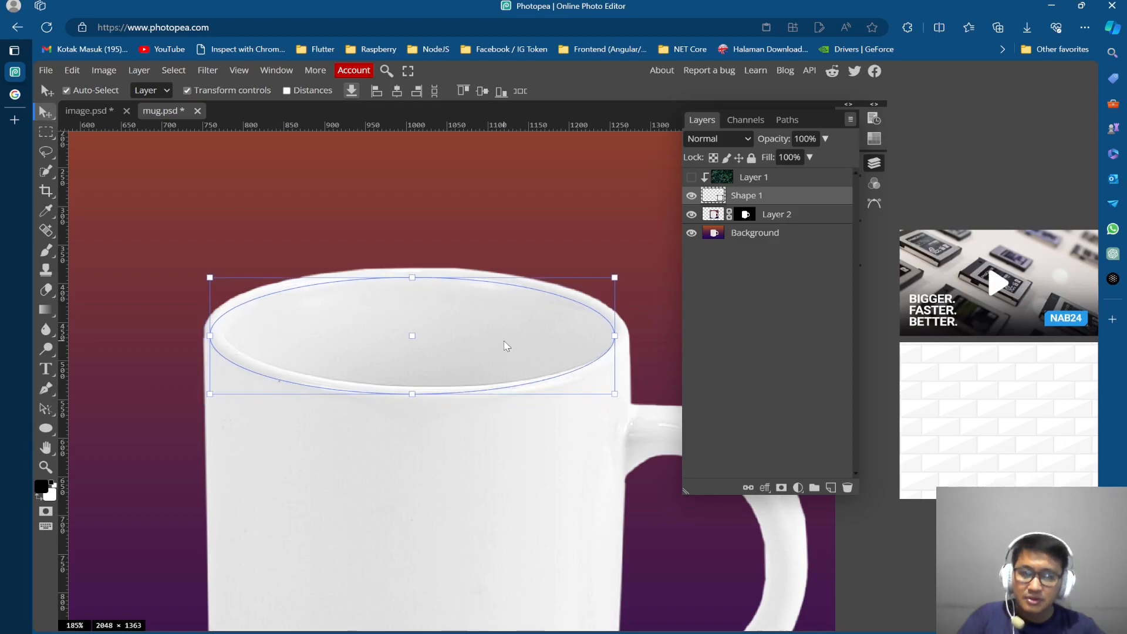
left_click_drag(507, 340, 511, 343)
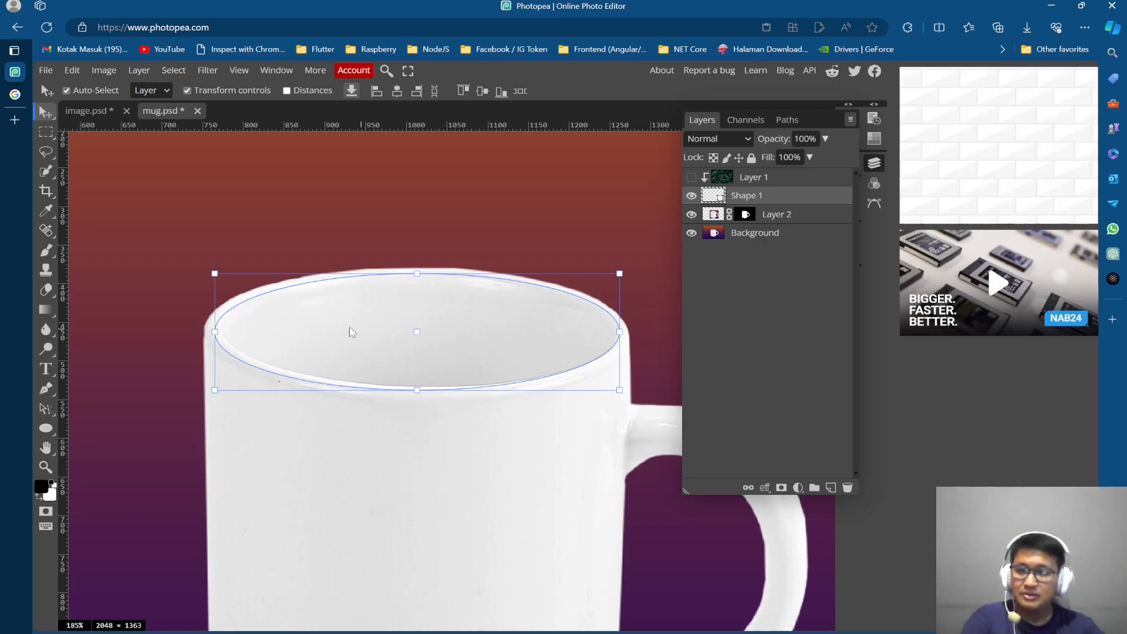
Step: Warp the ellipse so its outline follows the inner edge of the mug's rim, and apply the transform
left_click(73, 71)
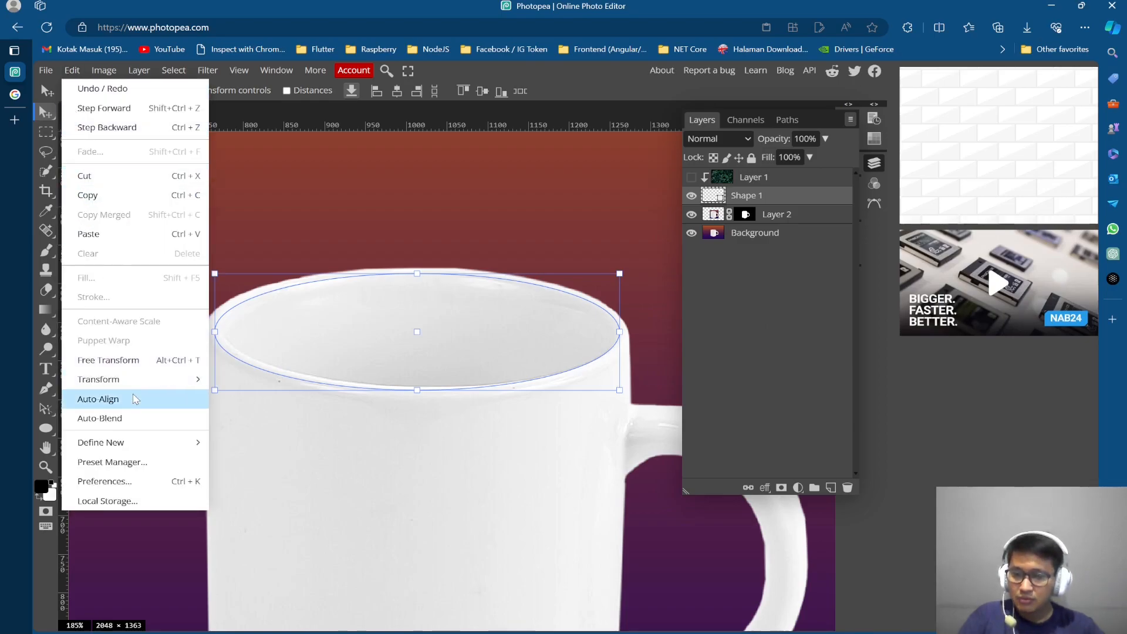
mouse_move(136, 385)
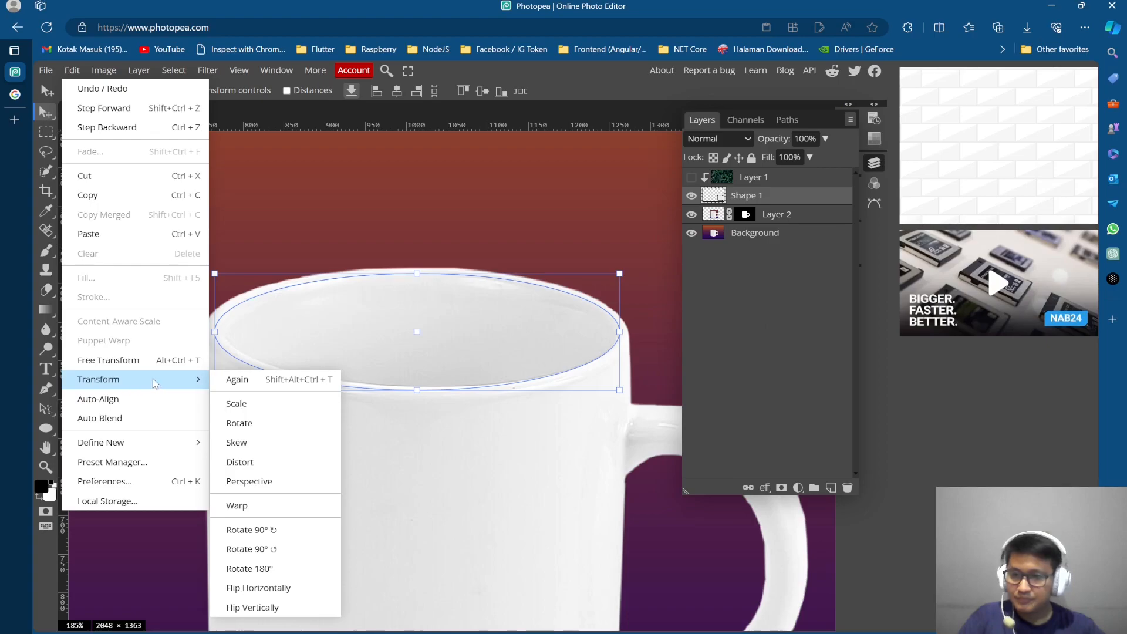
left_click(237, 506)
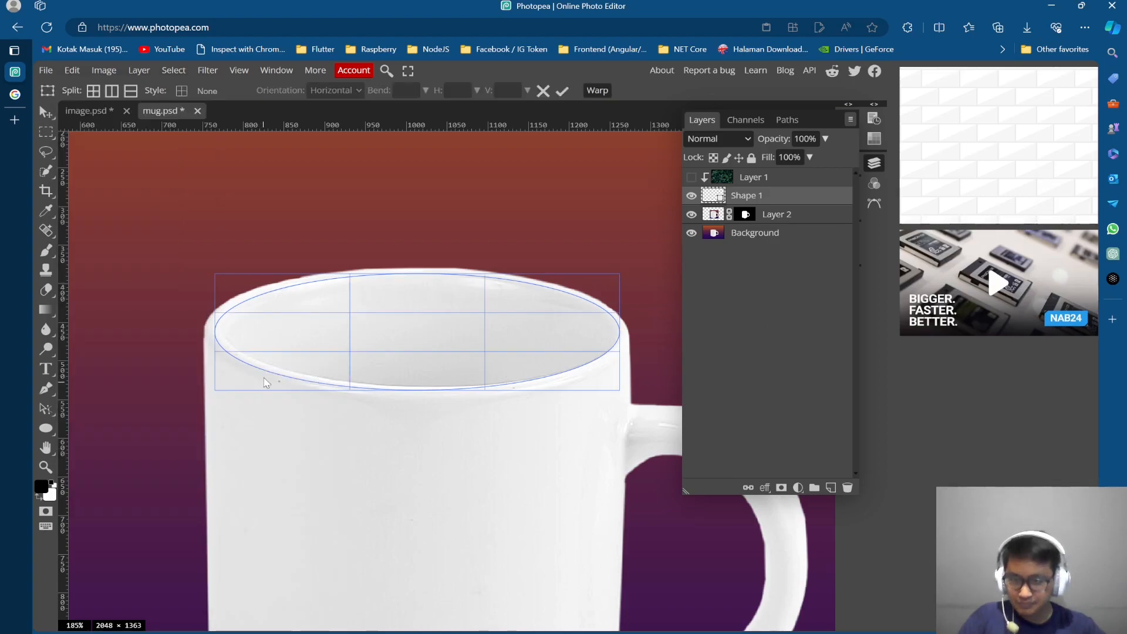
left_click_drag(227, 338, 239, 335)
left_click_drag(376, 277, 383, 277)
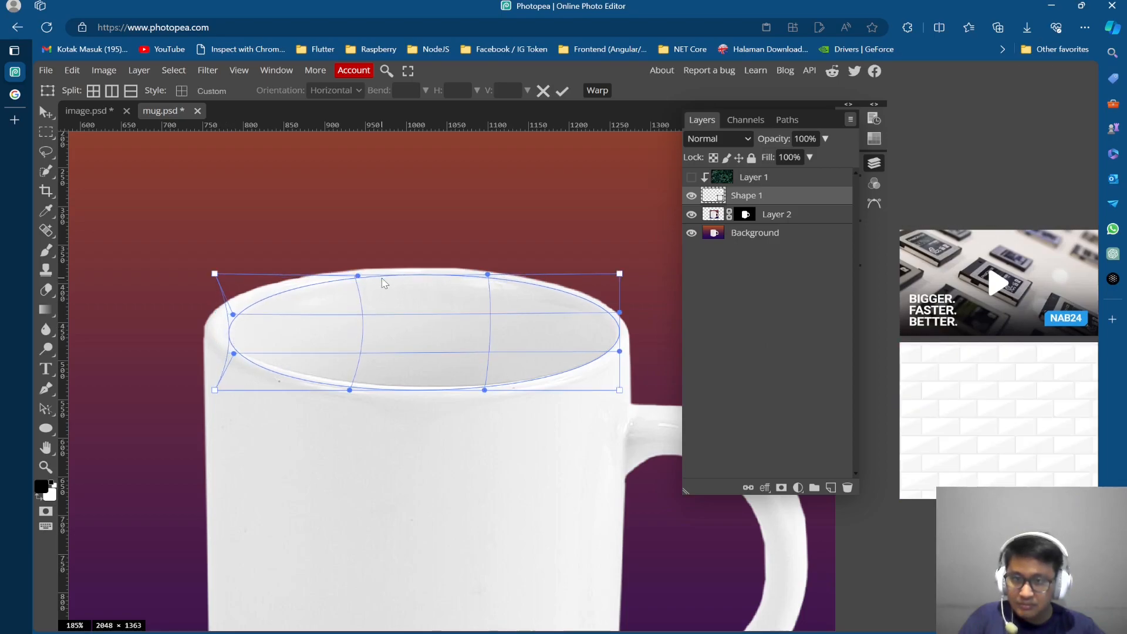
left_click_drag(509, 286, 508, 294)
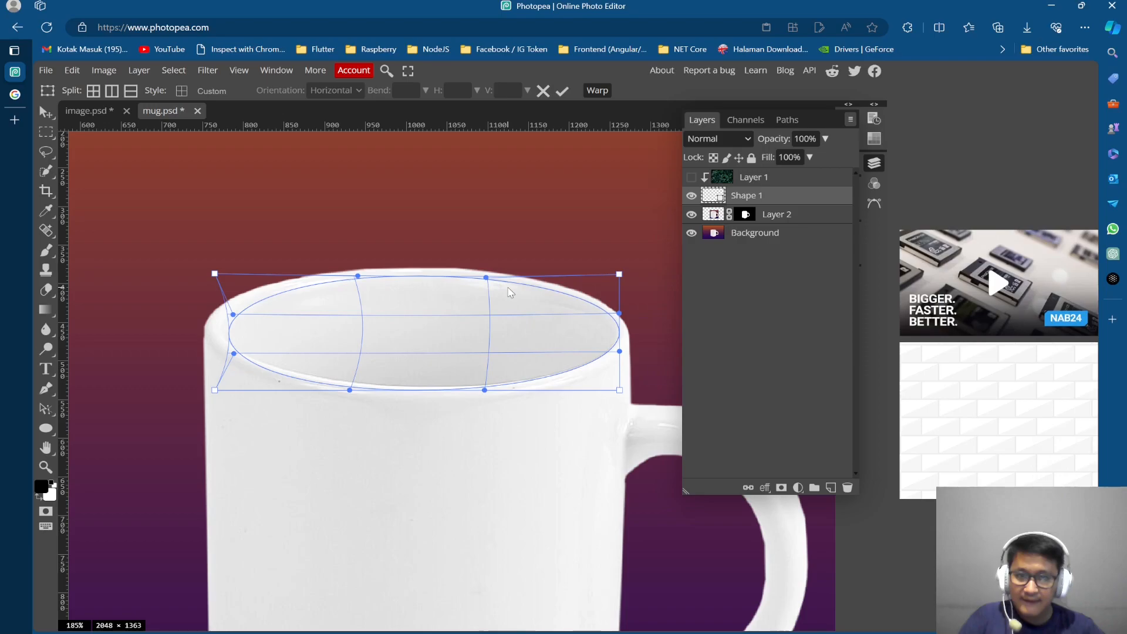
left_click_drag(606, 339, 603, 339)
left_click_drag(438, 374, 446, 368)
left_click_drag(277, 357, 233, 333)
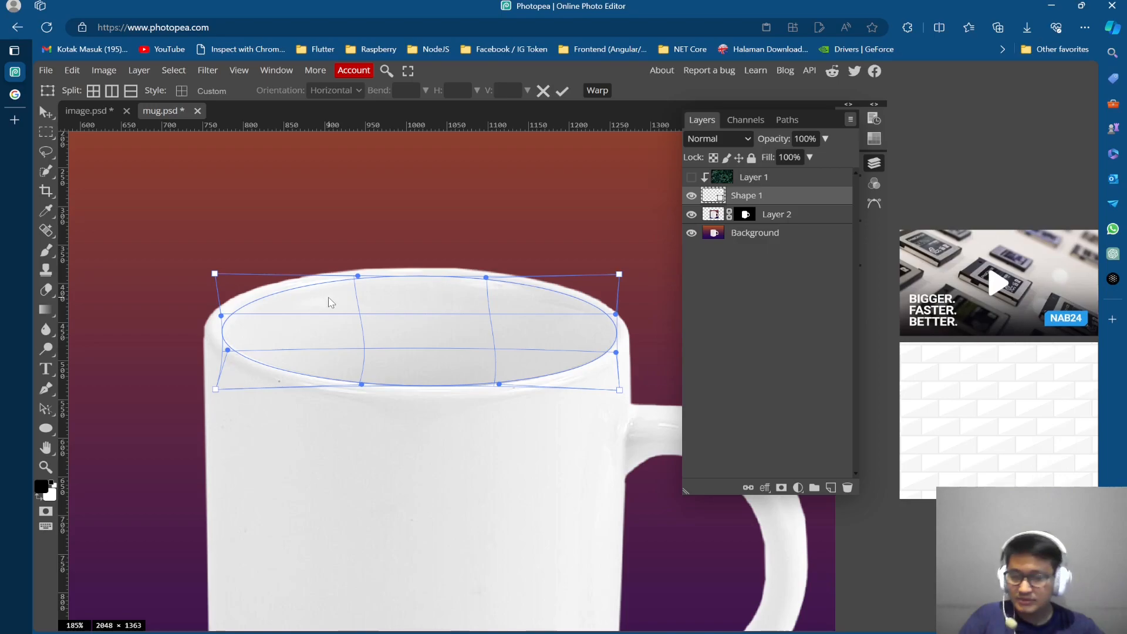
left_click(562, 91)
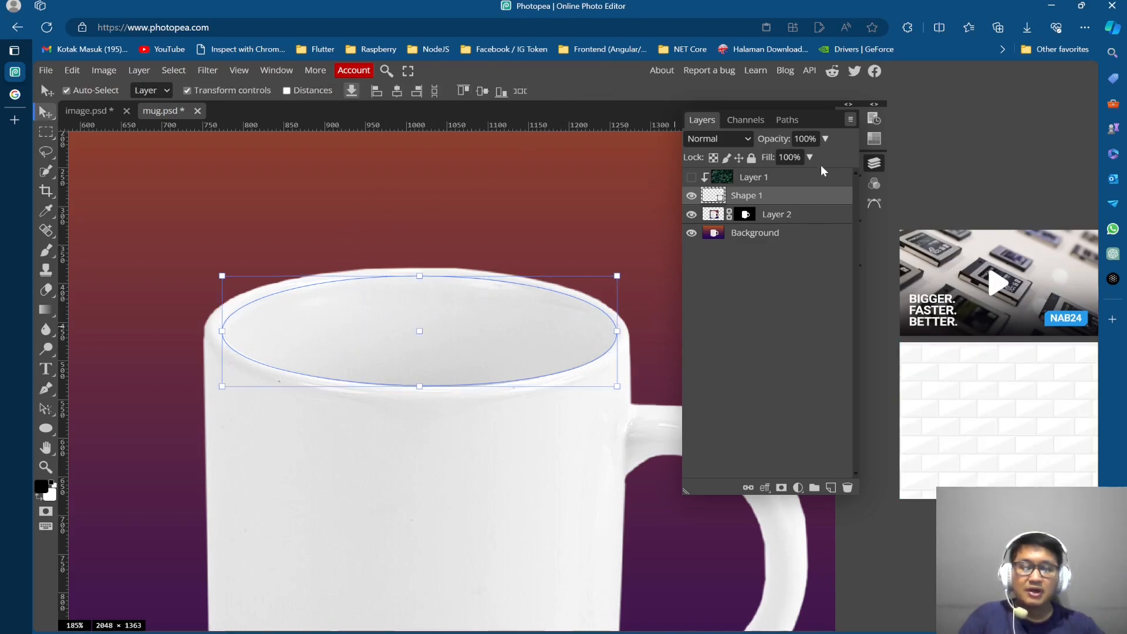
Step: Load the ellipse's shape path as a selection and delete the mug's opening from Layer 2
left_click(787, 120)
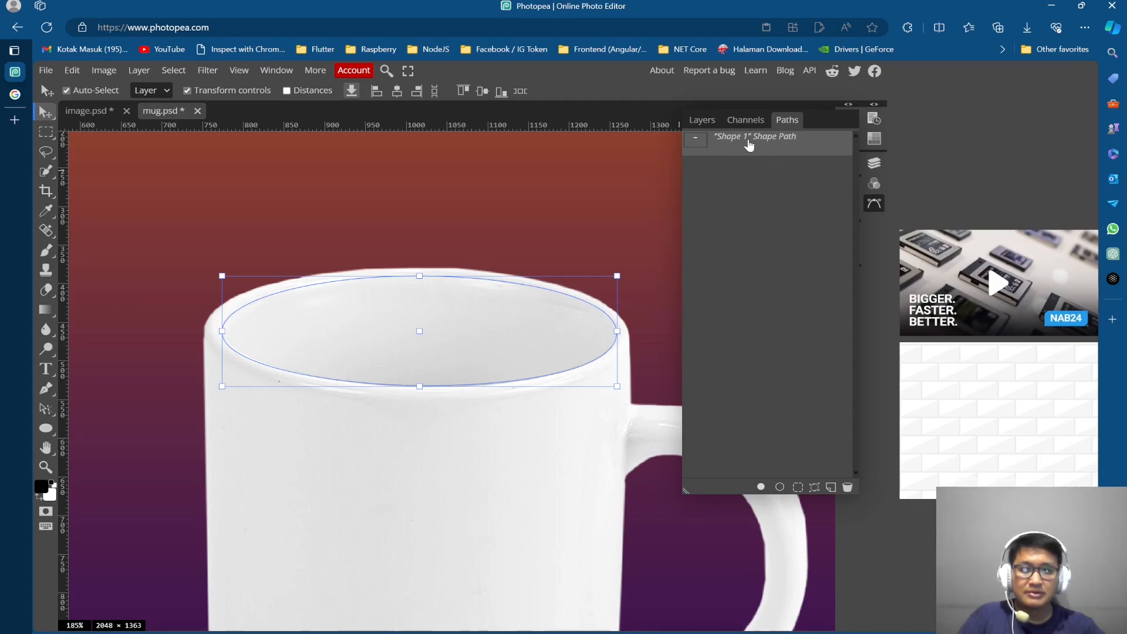
left_click(797, 487)
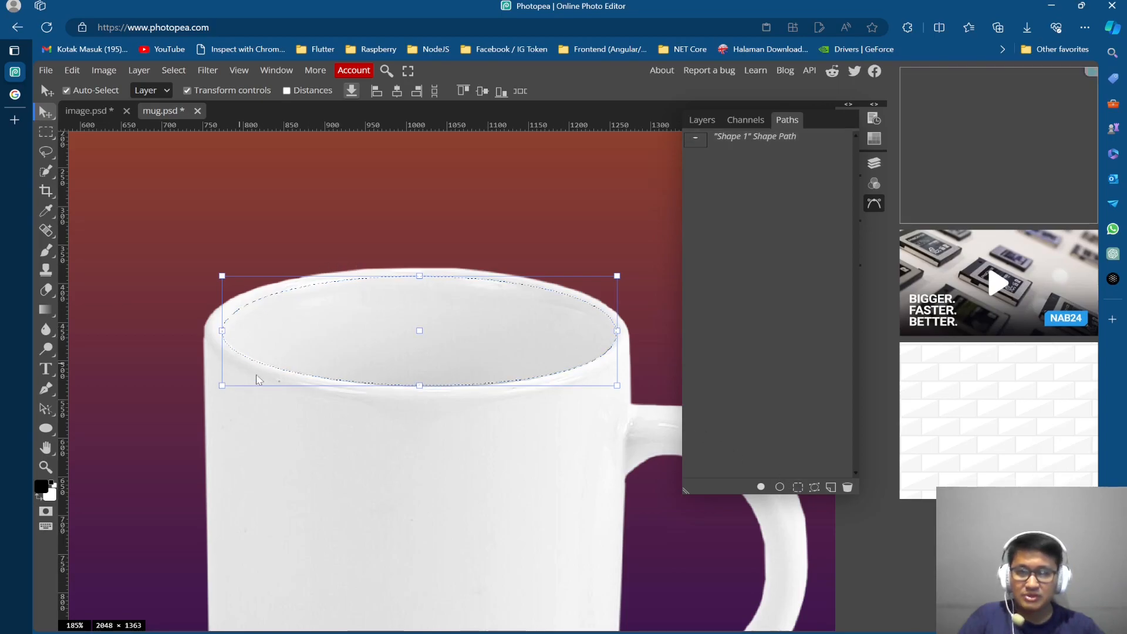
left_click(703, 119)
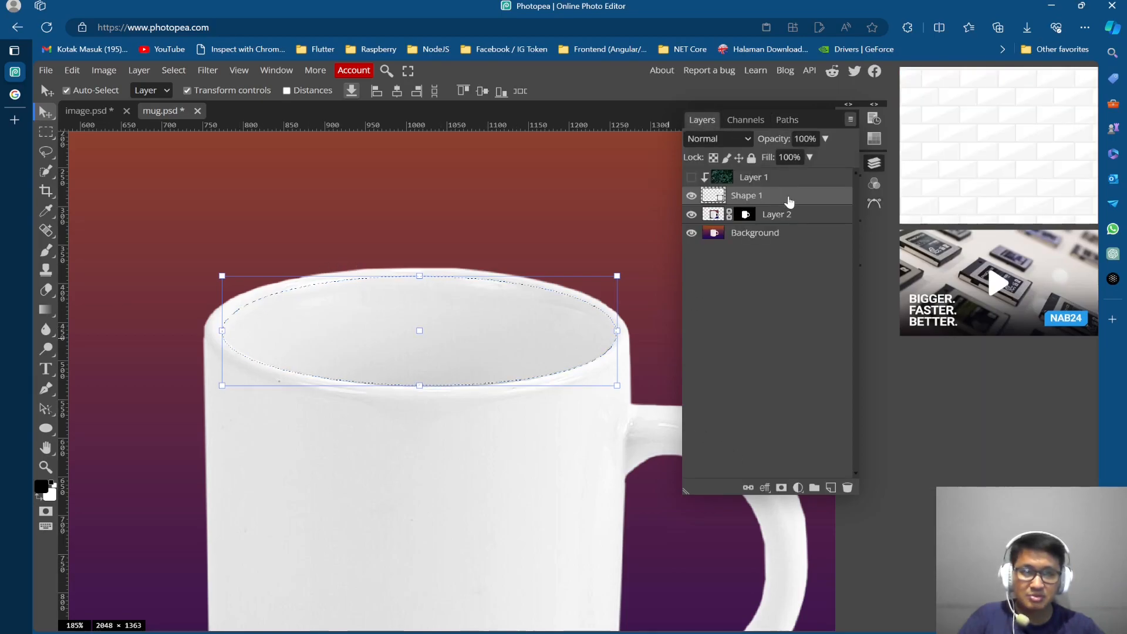
left_click(714, 217)
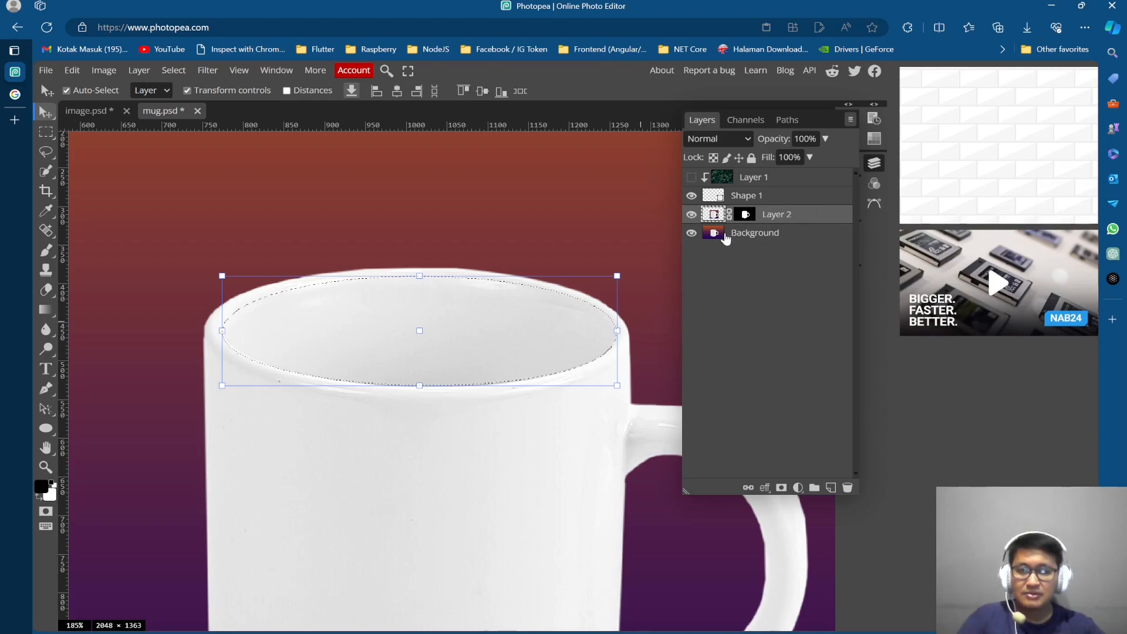
Step: Toggle the Background layer's visibility to check the opening in the mug cutout, leaving the Background shown
left_click(692, 233)
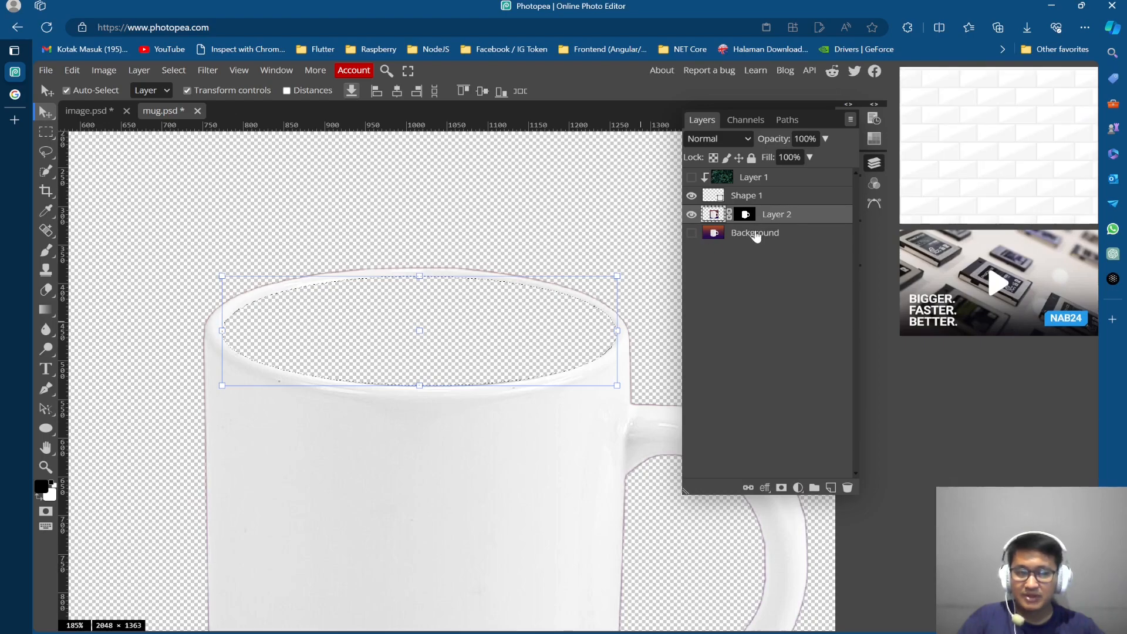
left_click(756, 234)
left_click(691, 234)
left_click(692, 234)
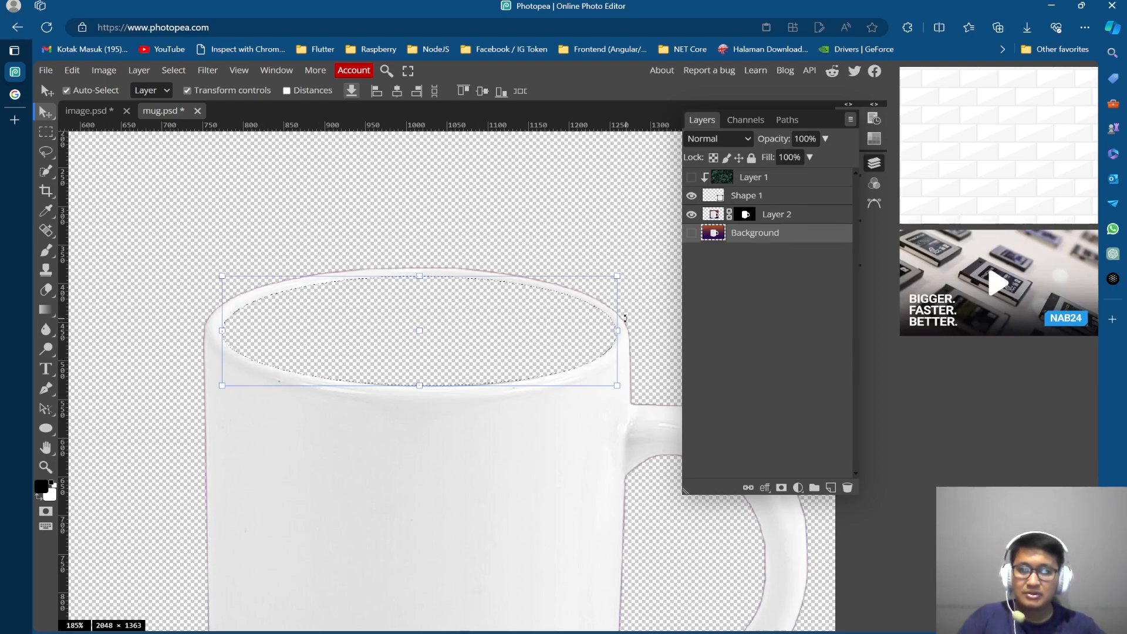
left_click(692, 233)
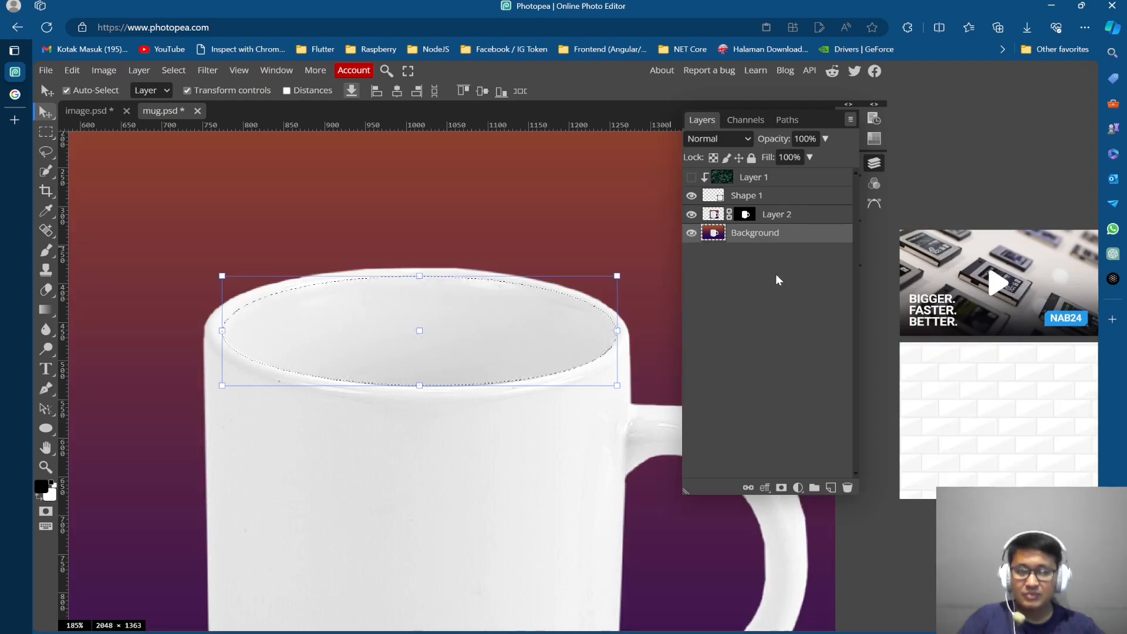
Step: Hide Shape 1 and show the leaf pattern layer, placed beneath Shape 1 and clipped directly to Layer 2
left_click(747, 197)
left_click(692, 196)
left_click(793, 179)
left_click_drag(716, 185, 778, 202)
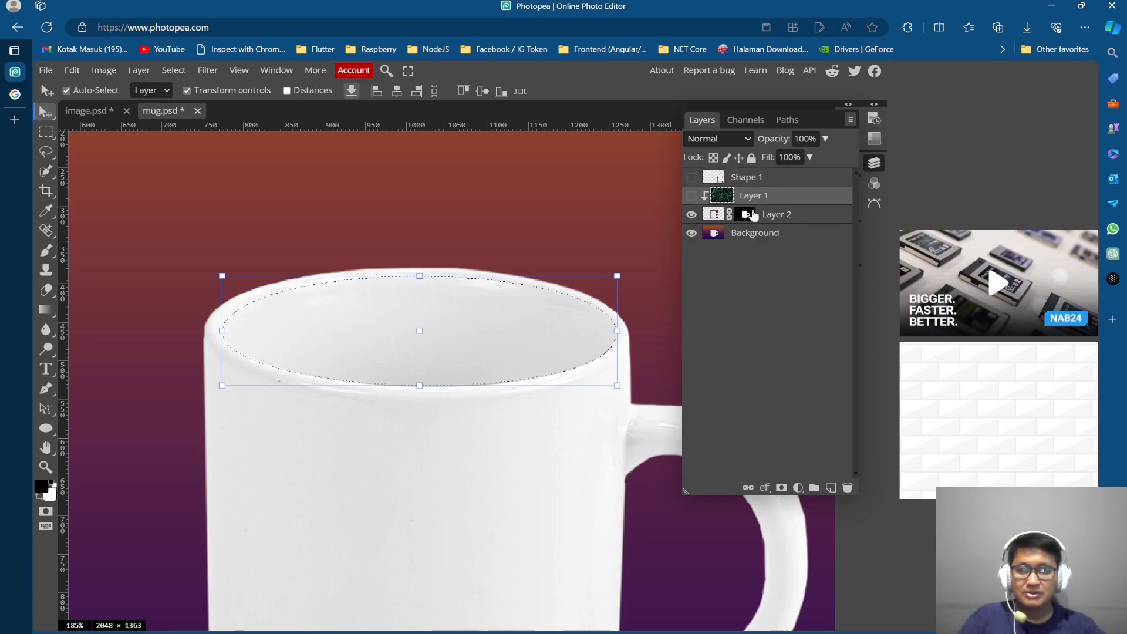
left_click(691, 195)
Step: Clear the elliptical selection and inspect the whole patterned mug with the layer list out of the way
scroll(638, 245, "down", 4)
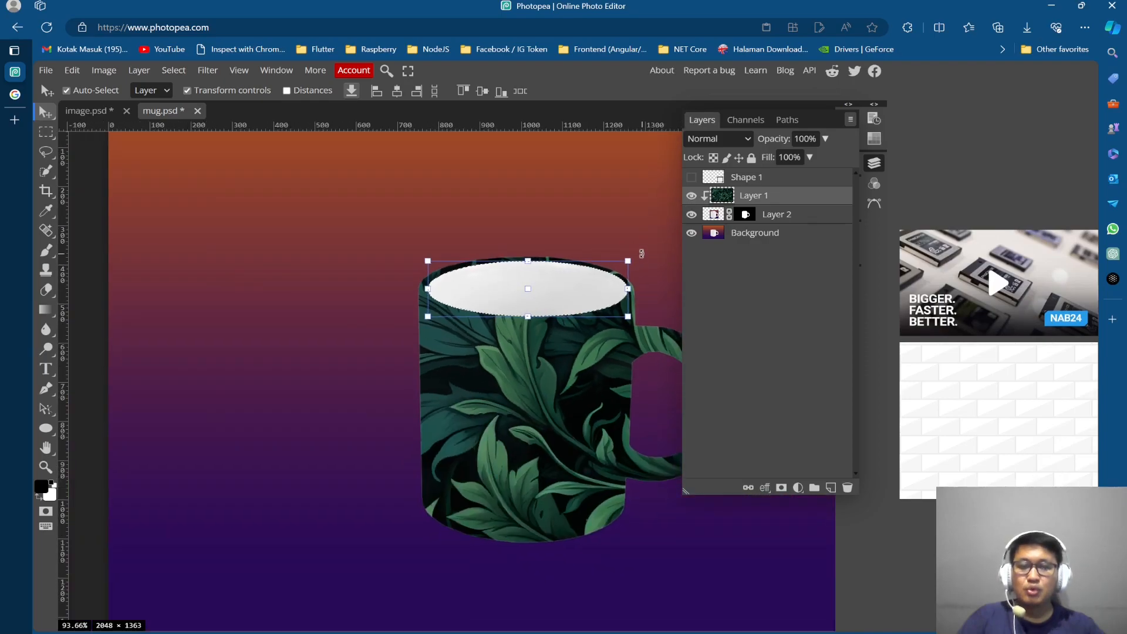
scroll(537, 354, "down", 3)
scroll(539, 334, "up", 3)
scroll(540, 331, "right", 2)
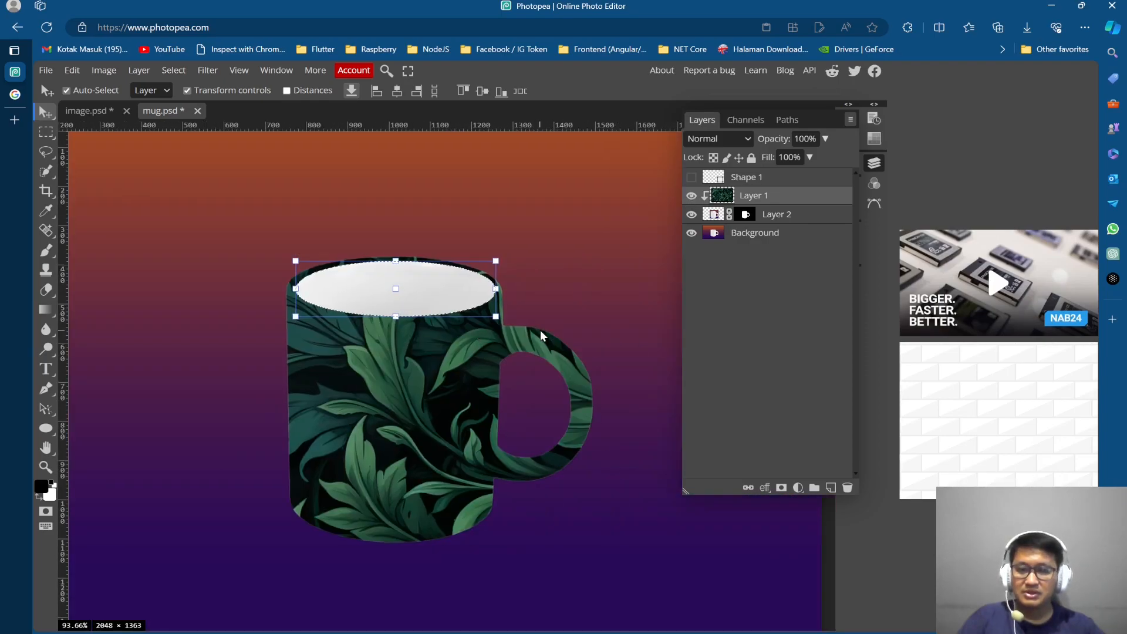
scroll(540, 330, "down", 2)
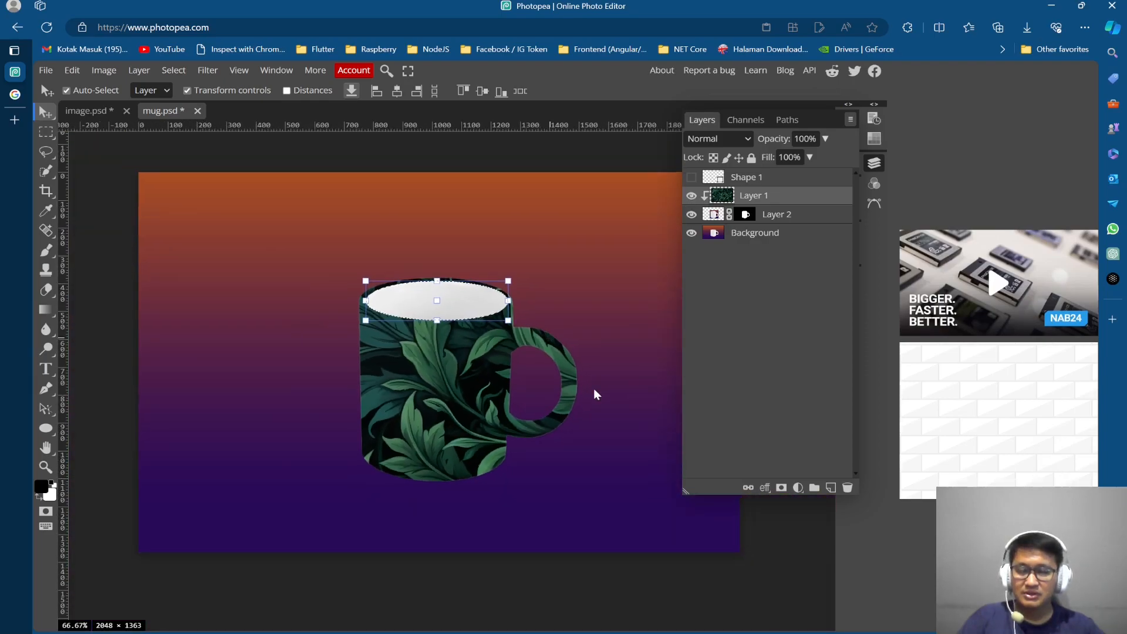
left_click(883, 163)
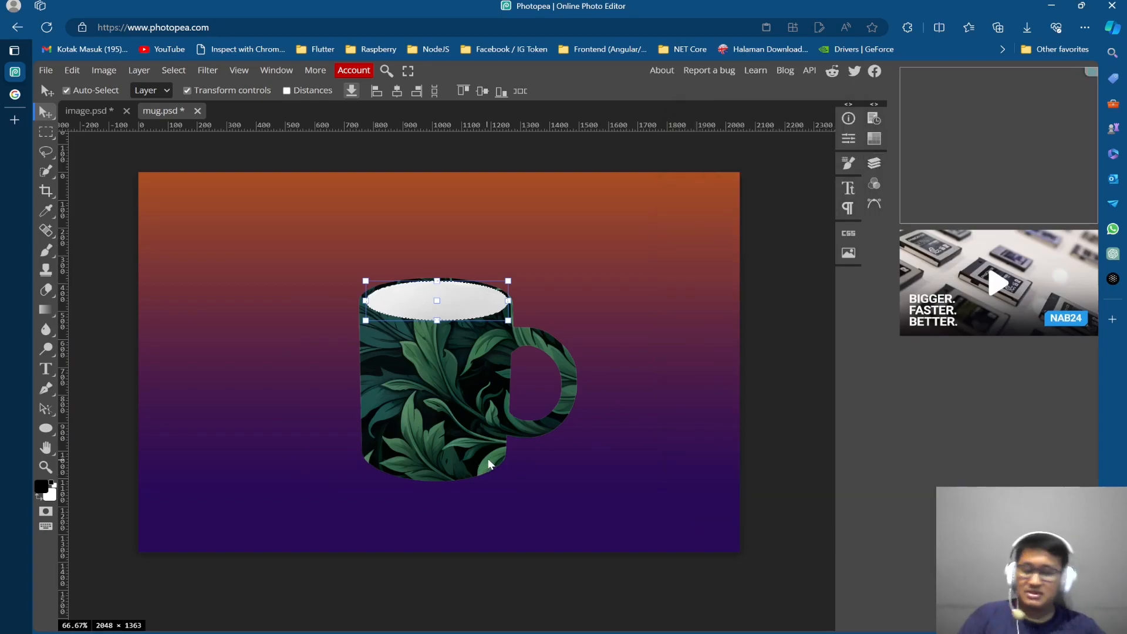
scroll(475, 399, "up", 3)
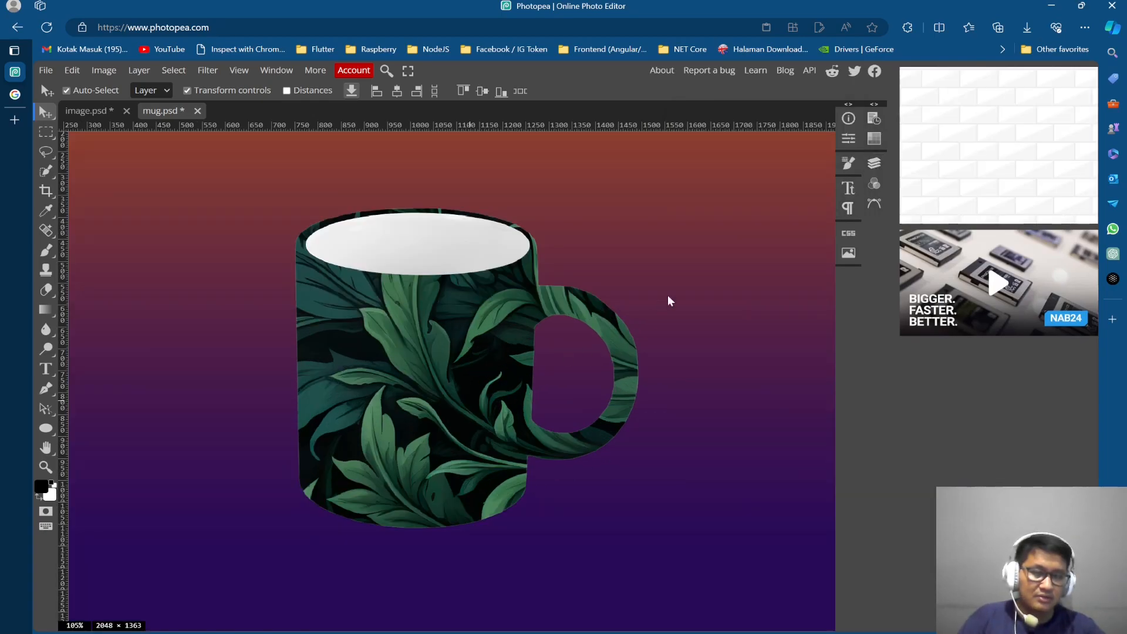
Step: Toggle the leaf pattern layer's visibility to compare the plain and patterned mug, leaving the pattern shown
left_click(874, 162)
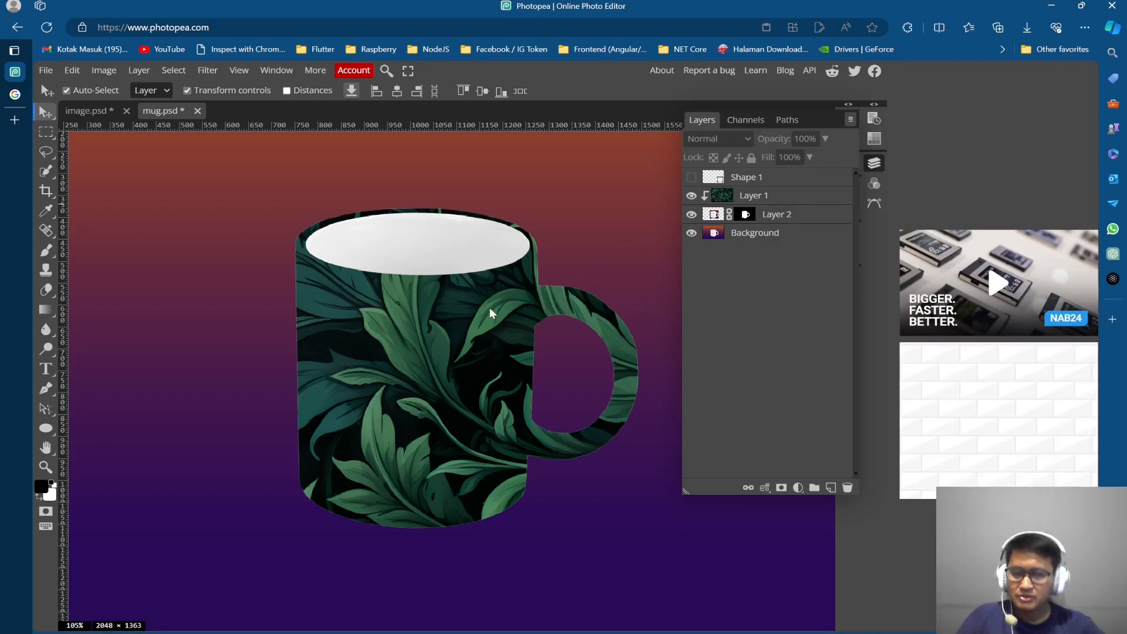
scroll(489, 307, "down", 2)
scroll(488, 307, "up", 2)
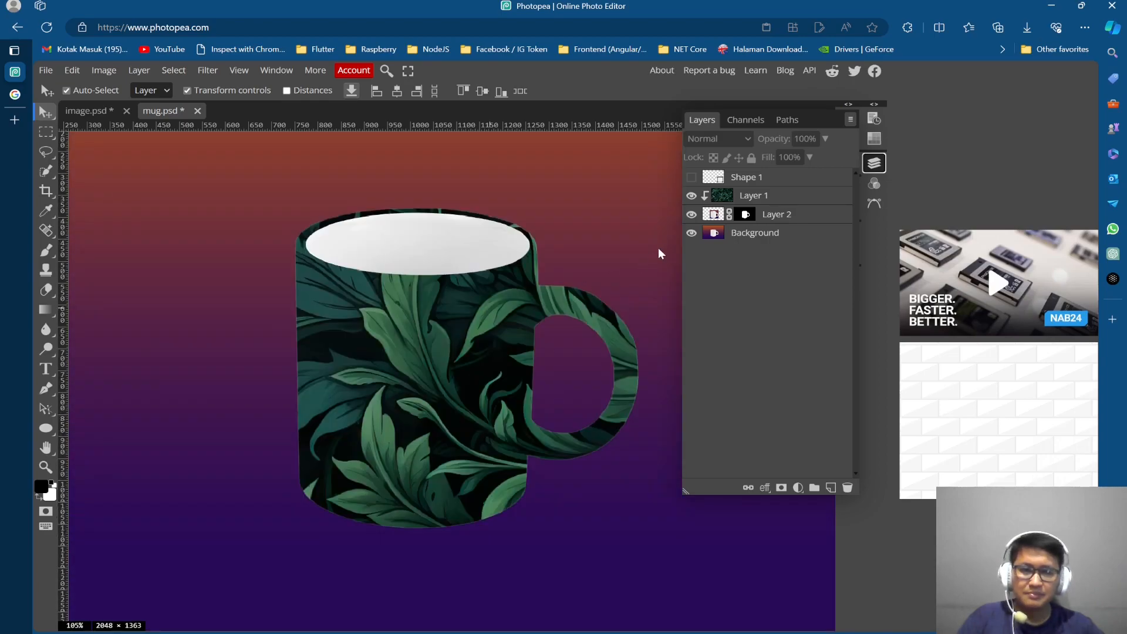
left_click(691, 196)
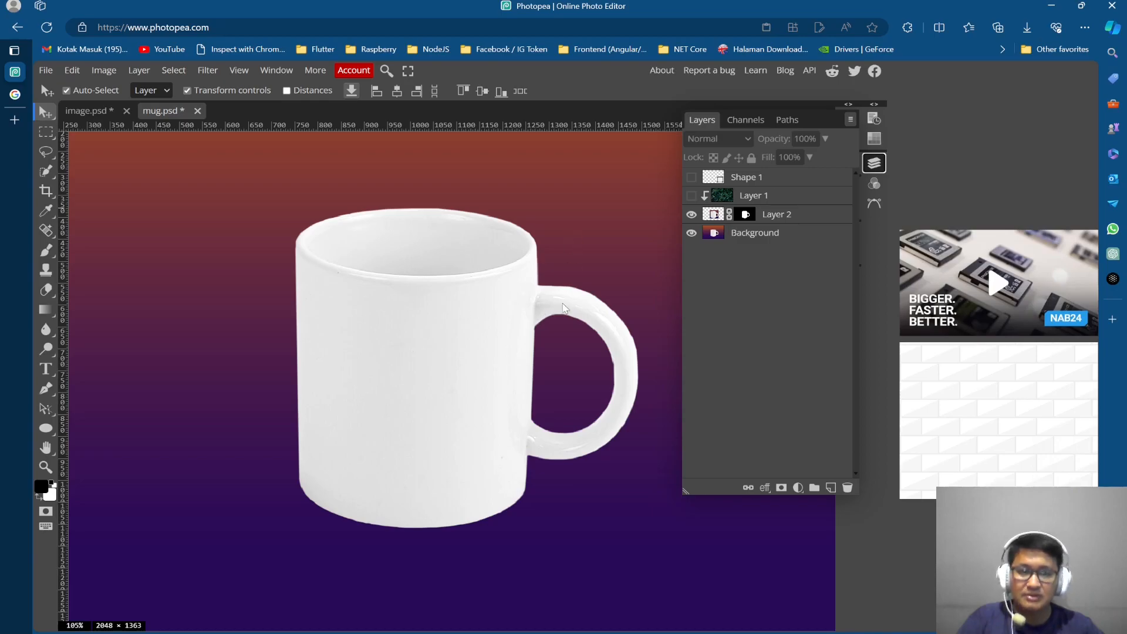
left_click(690, 195)
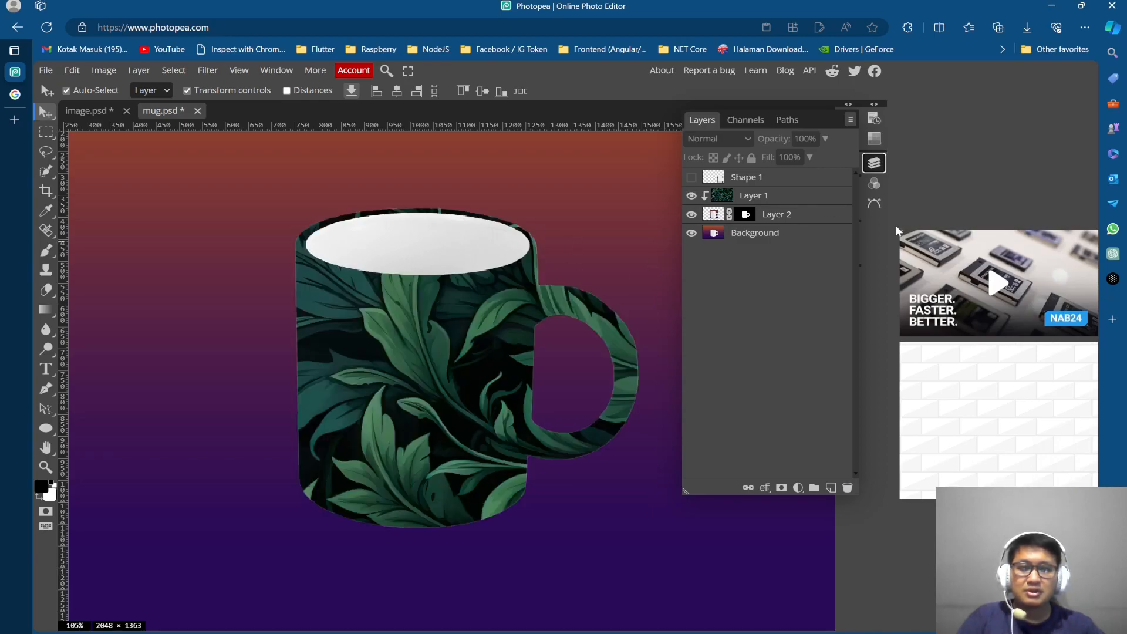
Step: Compare blend modes for the leaf pattern layer on the mug and set its blend mode to Color Burn
left_click(774, 196)
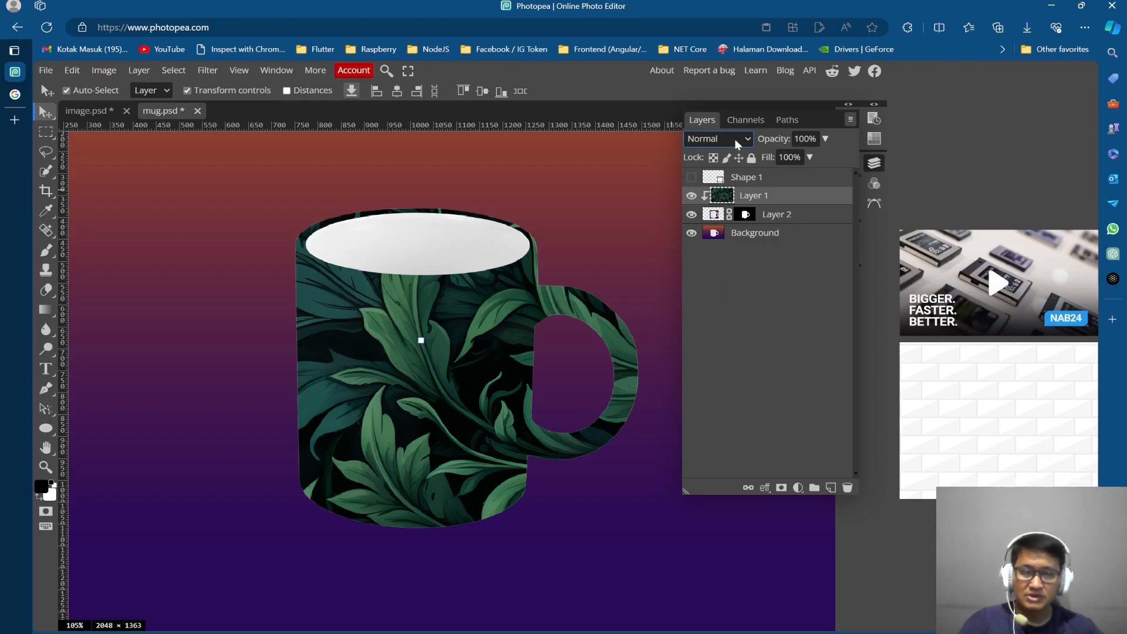
key("Down")
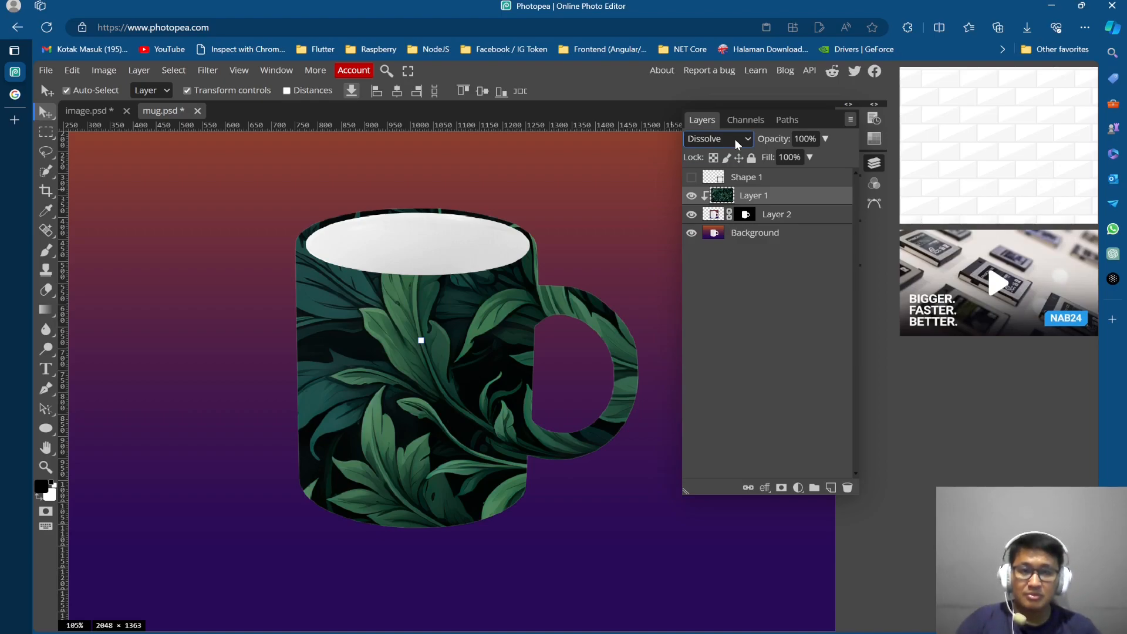
key("Down")
key("Down")
key("Down")
key("Down")
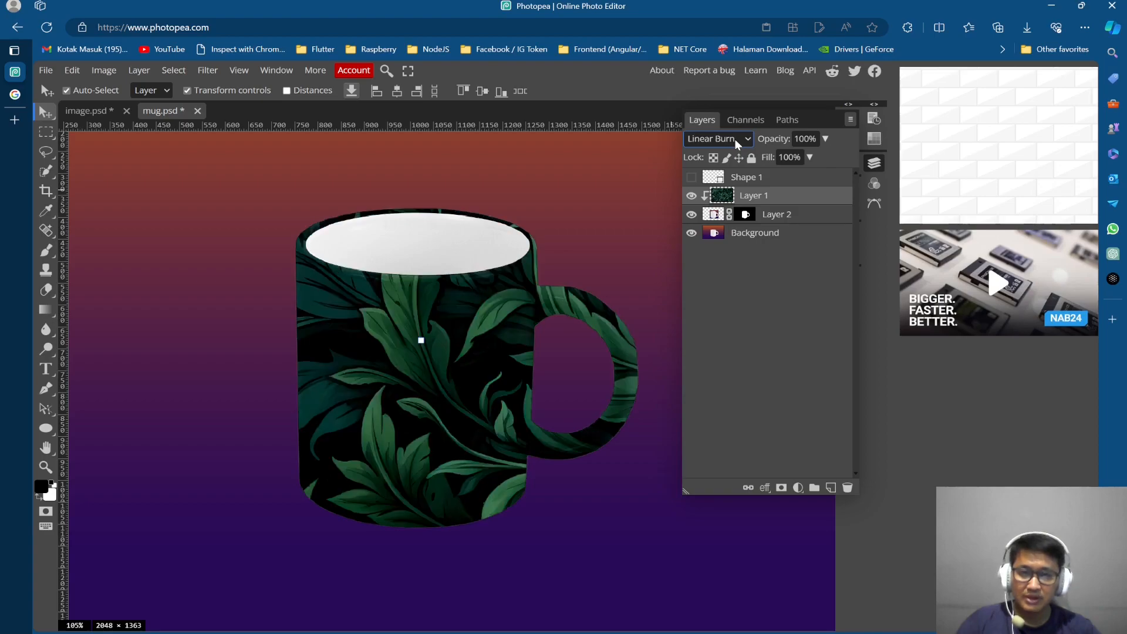
key("Down")
key("Up")
key("Up")
key("Down")
key("Up")
key("Down")
key("Down")
key("Down")
key("Down")
key("Down")
key("Down")
key("Down")
key("Down")
key("Down")
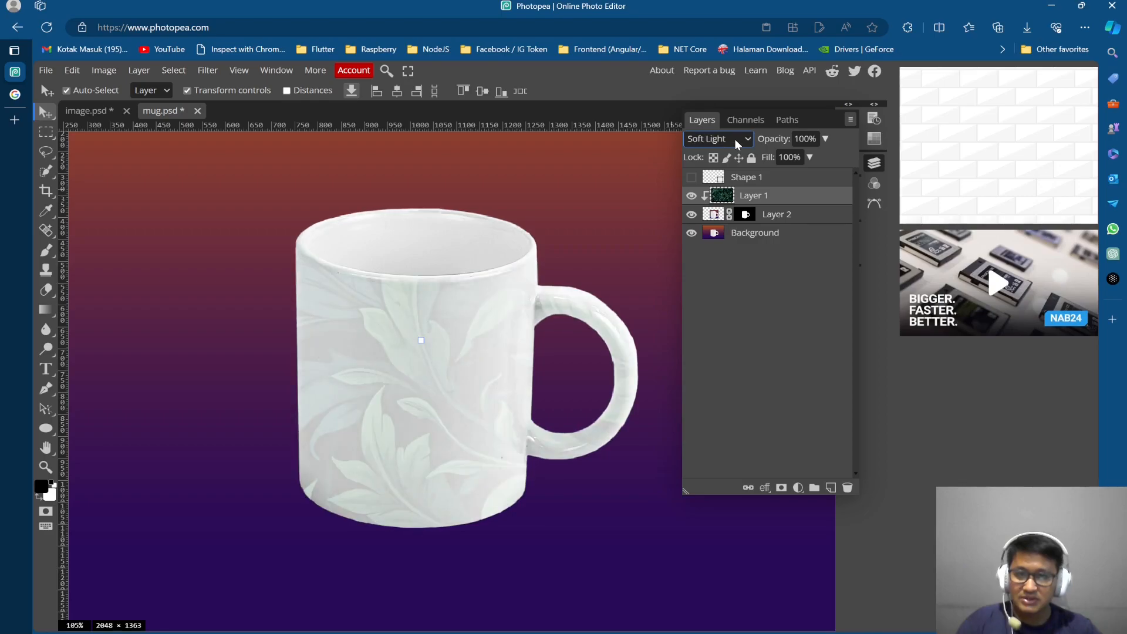
key("Down")
key("Down")
key("Down")
key("Up")
key("Down")
key("Down")
key("Down")
key("Down")
key("Down")
key("Down")
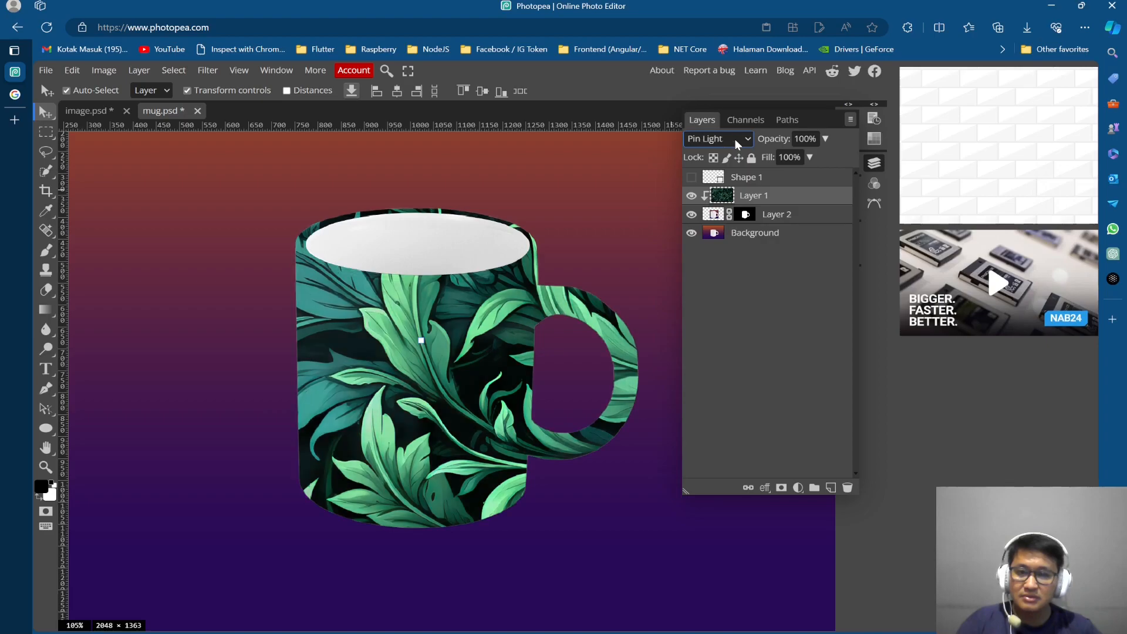
key("Down")
key("Down")
key("Down")
key("Down")
key("Down")
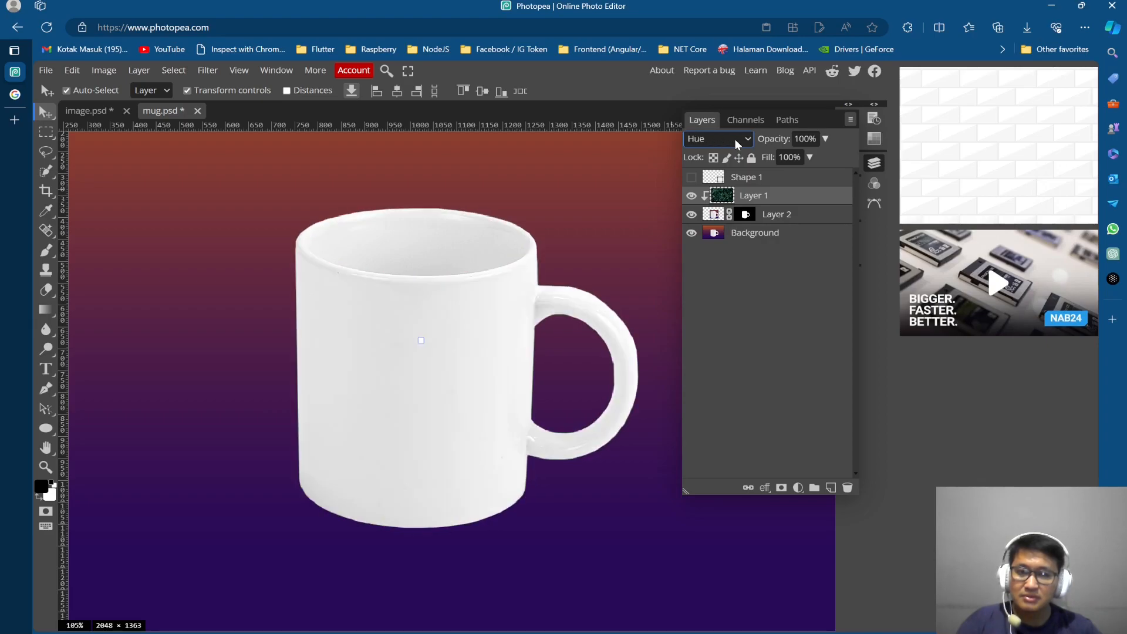
key("Up")
key("Up")
key("Up")
key("Up")
key("Up")
key("Up")
key("Up")
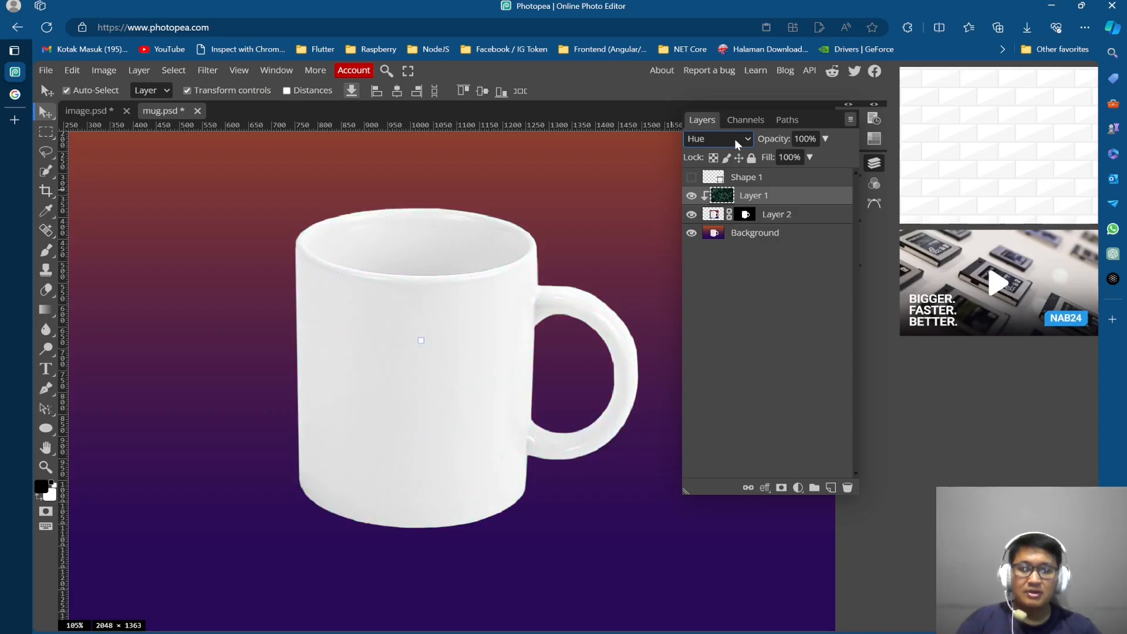
key("Up")
key("Up")
key("Up")
key("Up")
key("Up")
key("Up")
key("Up")
key("Up")
key("Up")
key("Up")
key("Up")
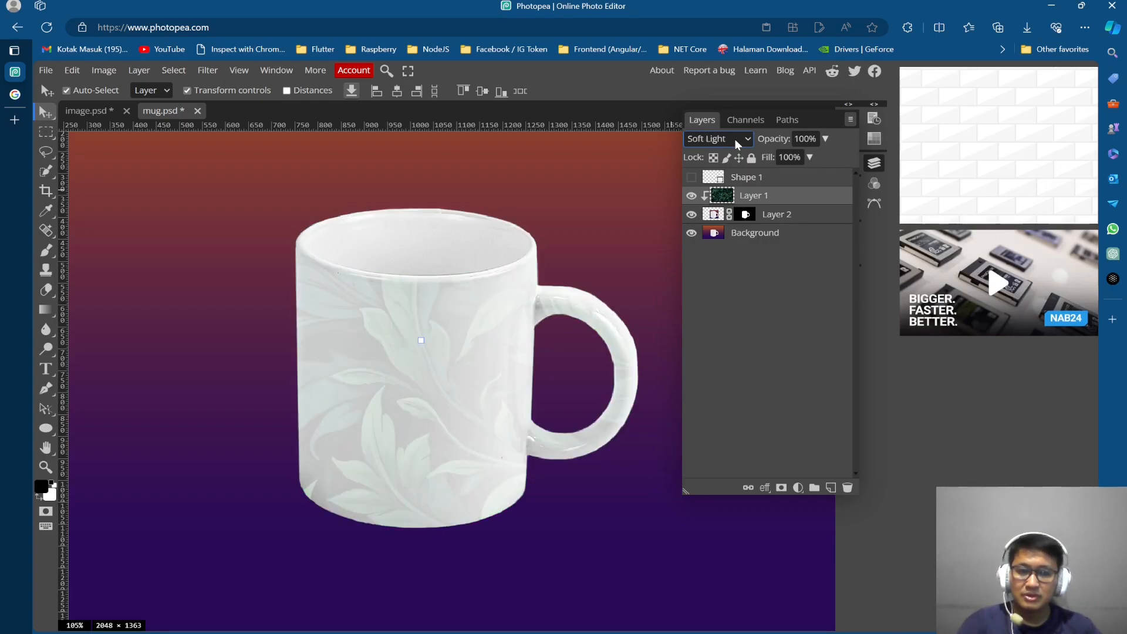
key("Up")
key("Up")
key("Up")
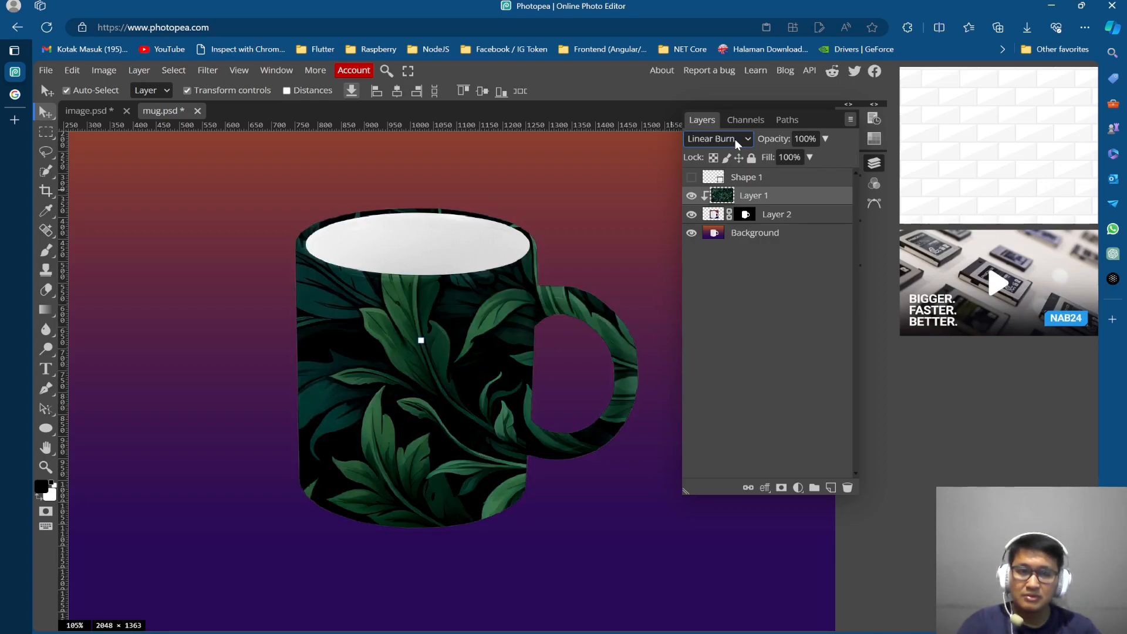
key("Up")
key("Up")
key("Down")
key("Up")
key("Down")
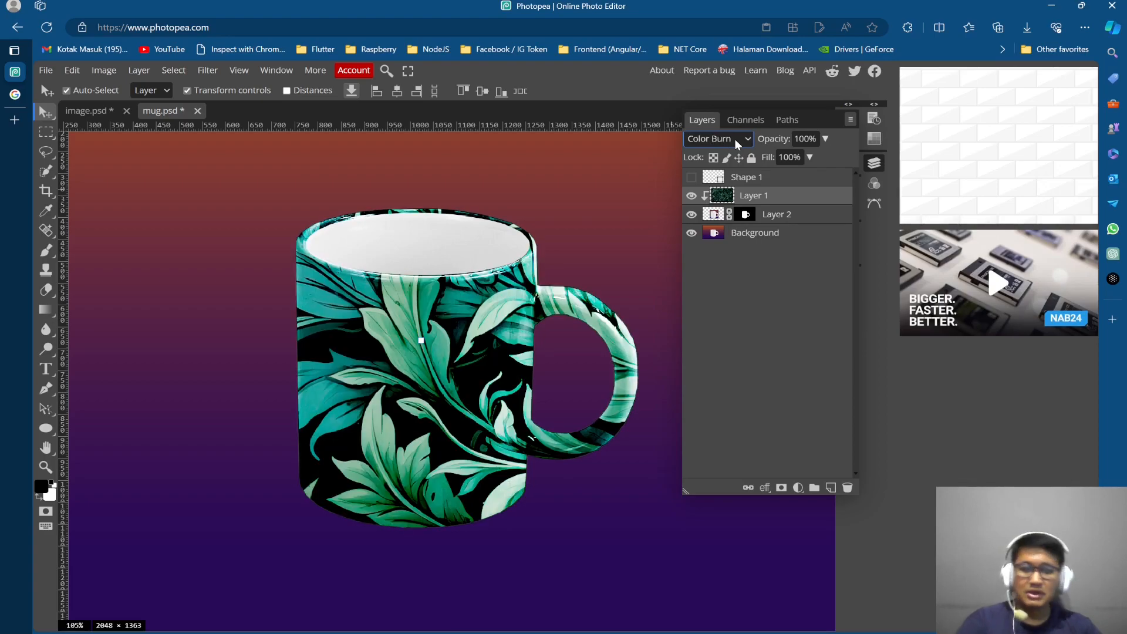
Step: Examine the blended pattern on the mug's rim, body and handle, both close up and as a whole
scroll(553, 265, "down", 4)
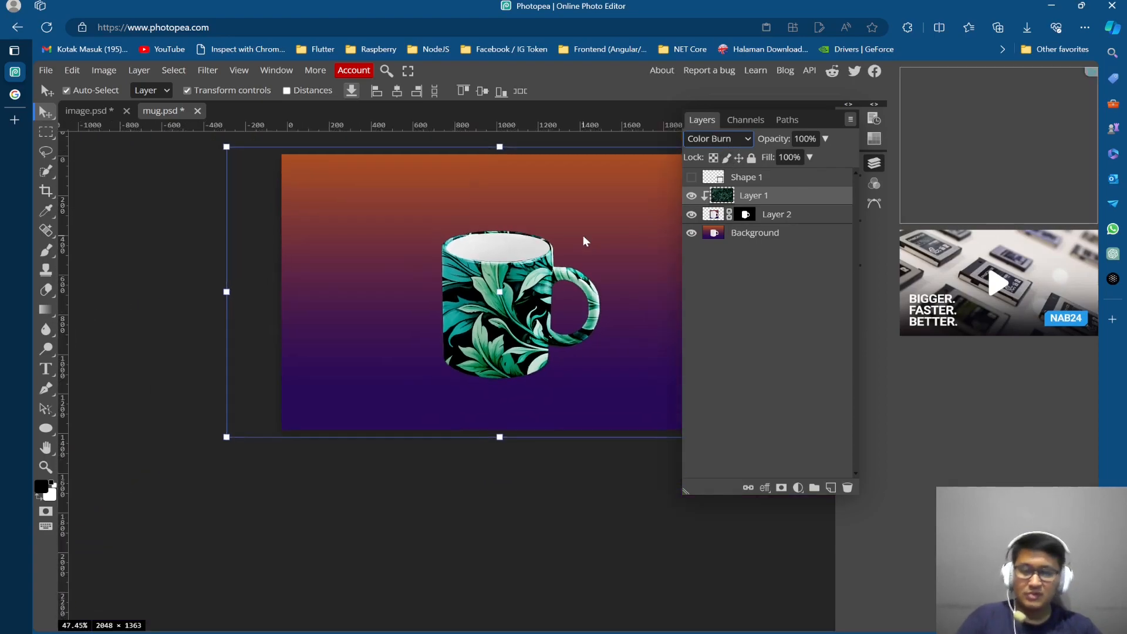
scroll(582, 235, "up", 3)
scroll(582, 260, "up", 2)
scroll(582, 259, "down", 3)
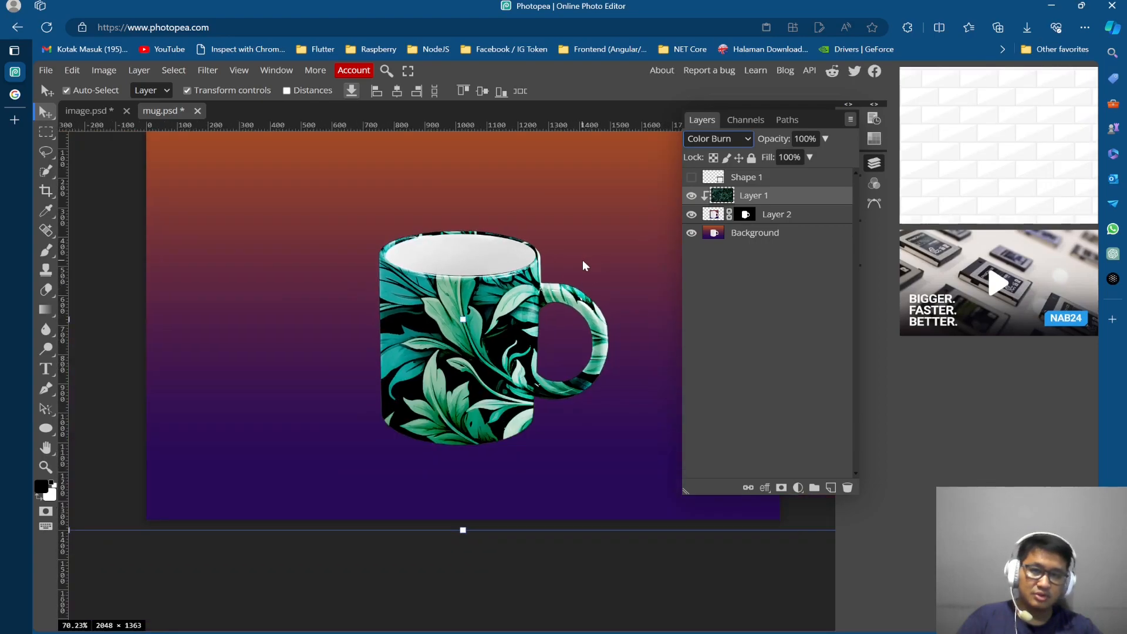
scroll(584, 293, "up", 5)
scroll(584, 318, "down", 3)
scroll(584, 227, "up", 8)
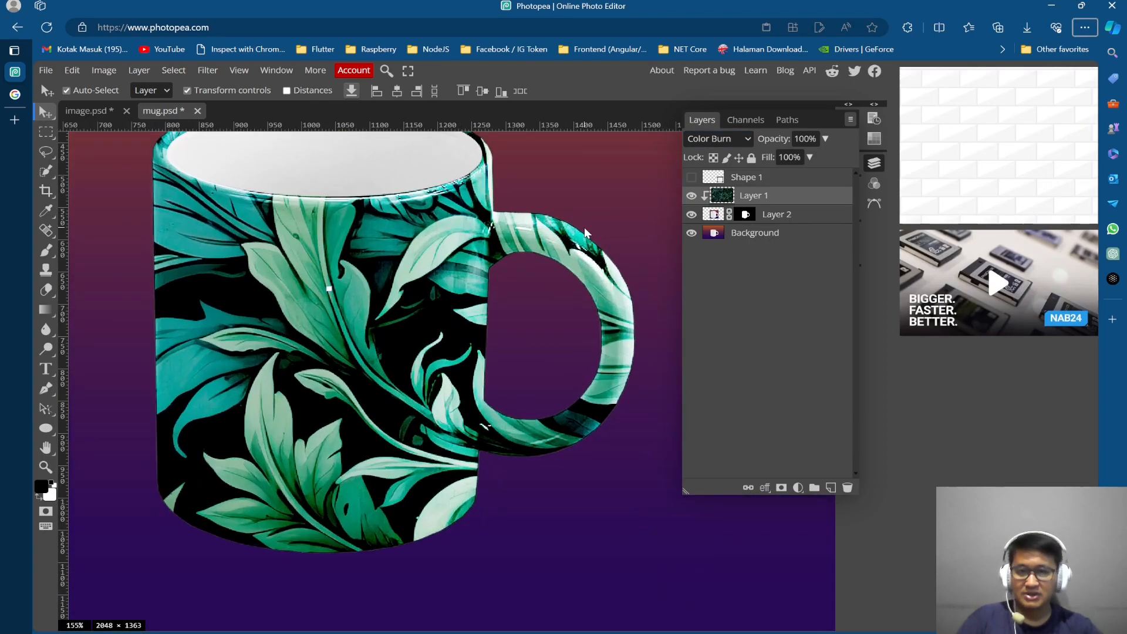
scroll(519, 238, "down", 6)
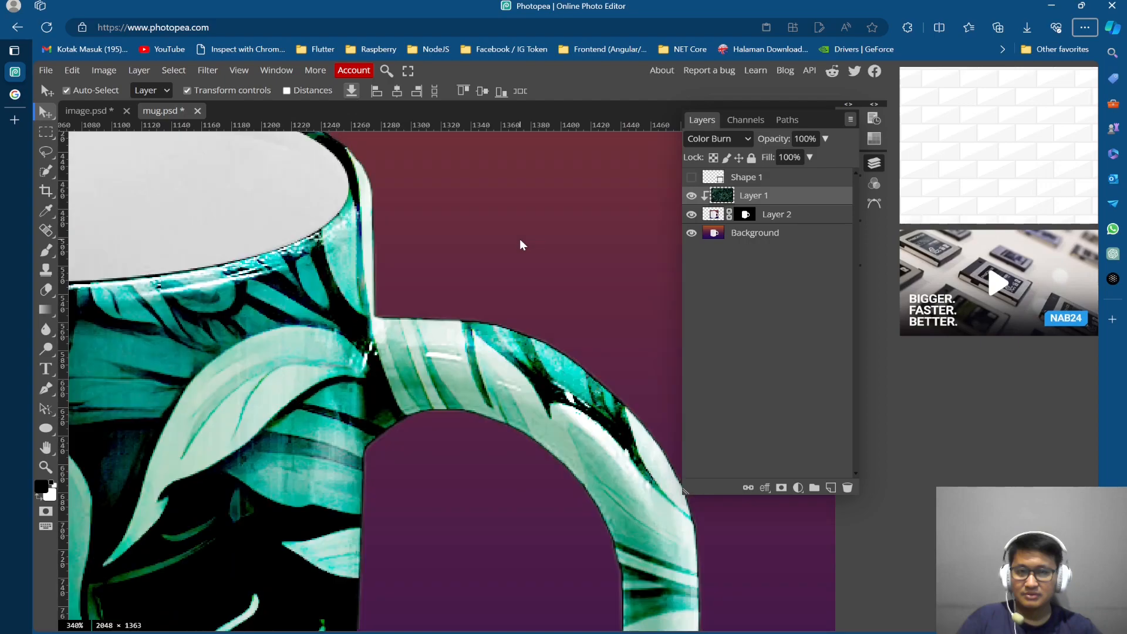
scroll(464, 246, "up", 5)
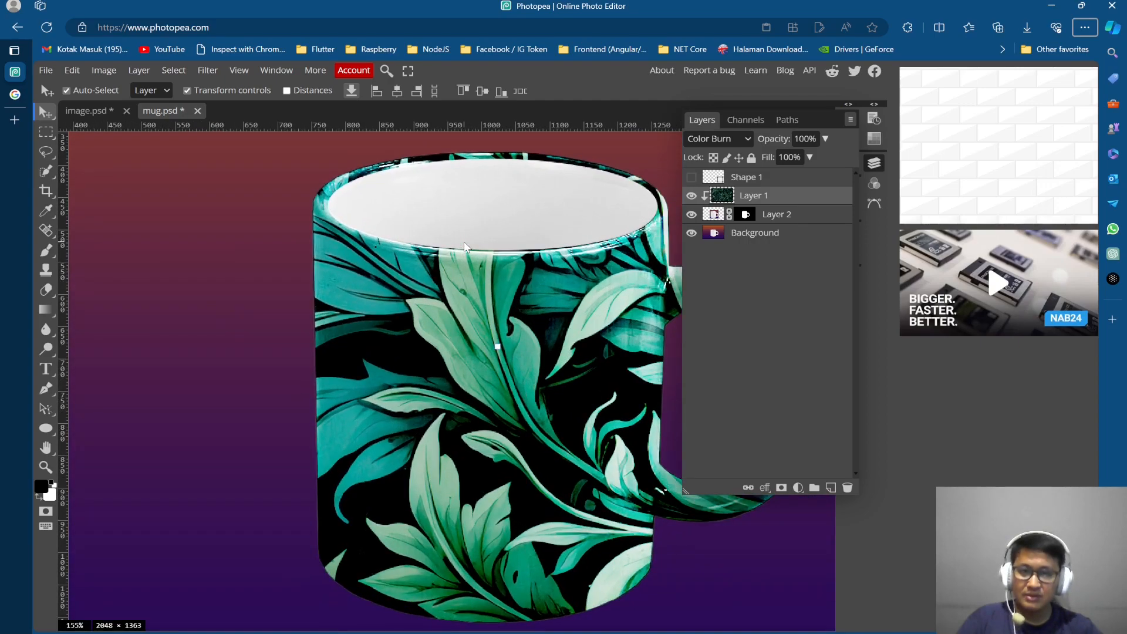
scroll(463, 246, "down", 3)
scroll(497, 242, "down", 3)
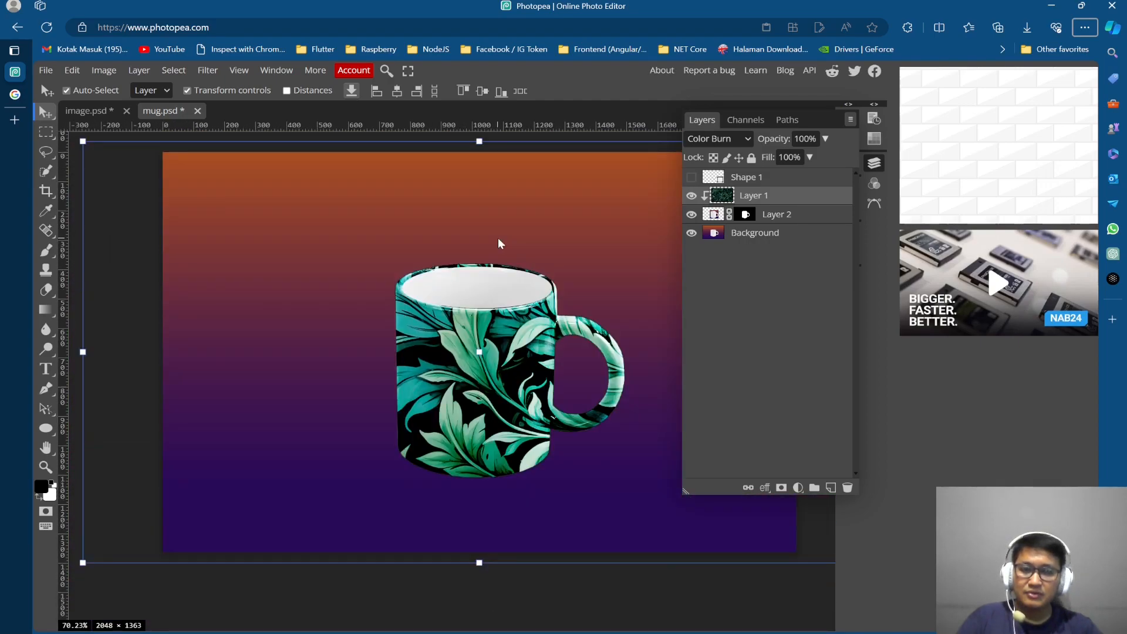
scroll(525, 260, "up", 3)
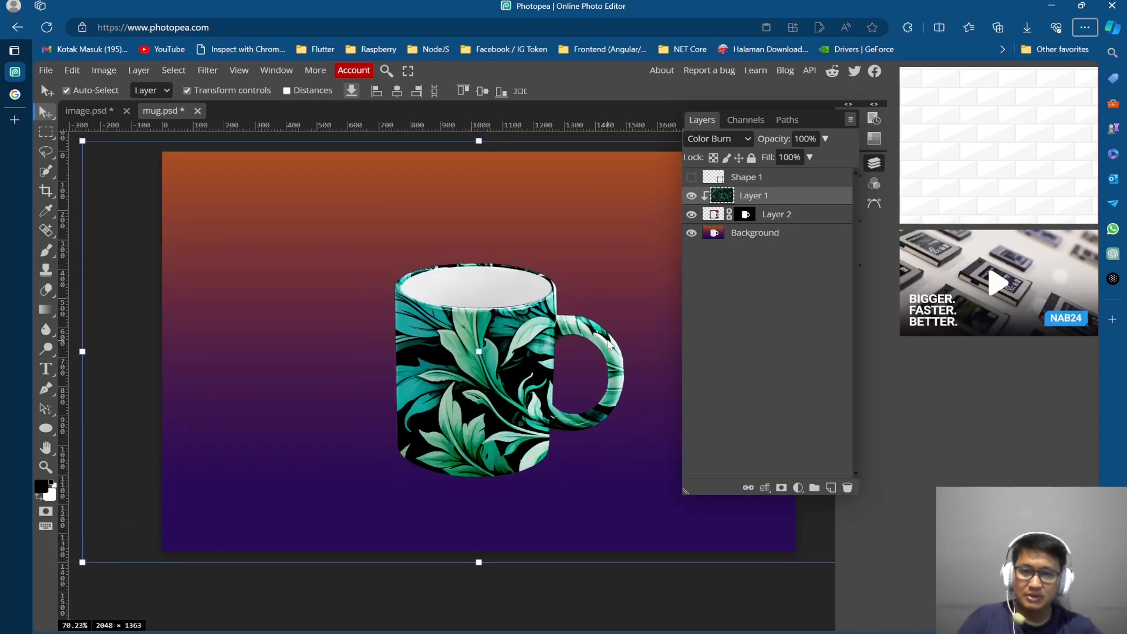
Step: Recolor the leaf pattern layer with a Hue/Saturation adjustment, using hue -140 and saturation 36
left_click(109, 74)
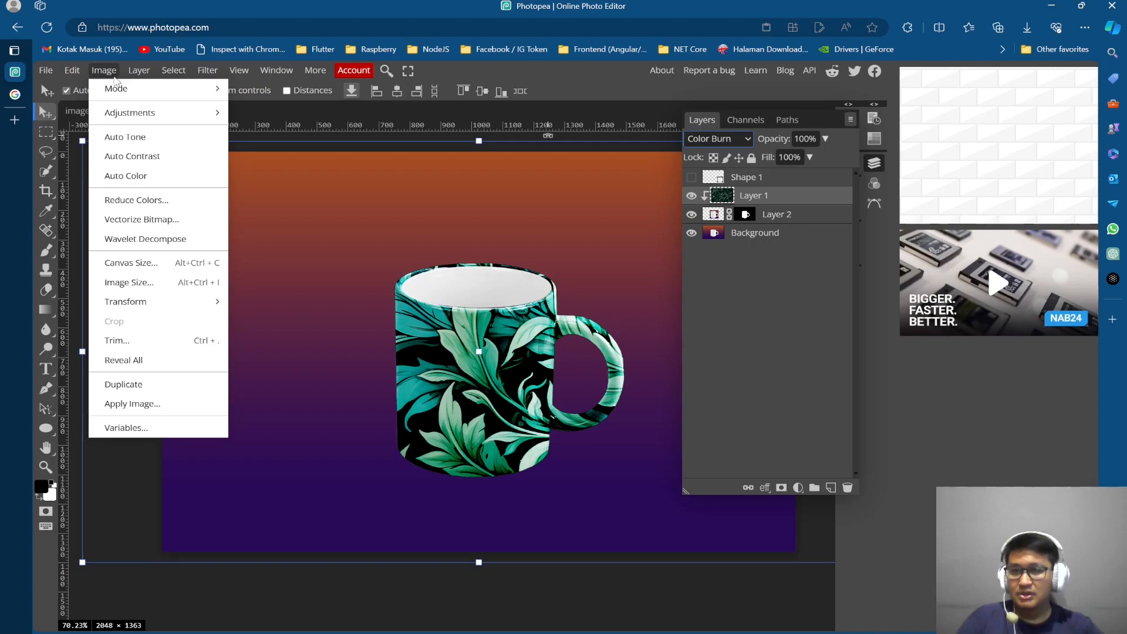
mouse_move(193, 113)
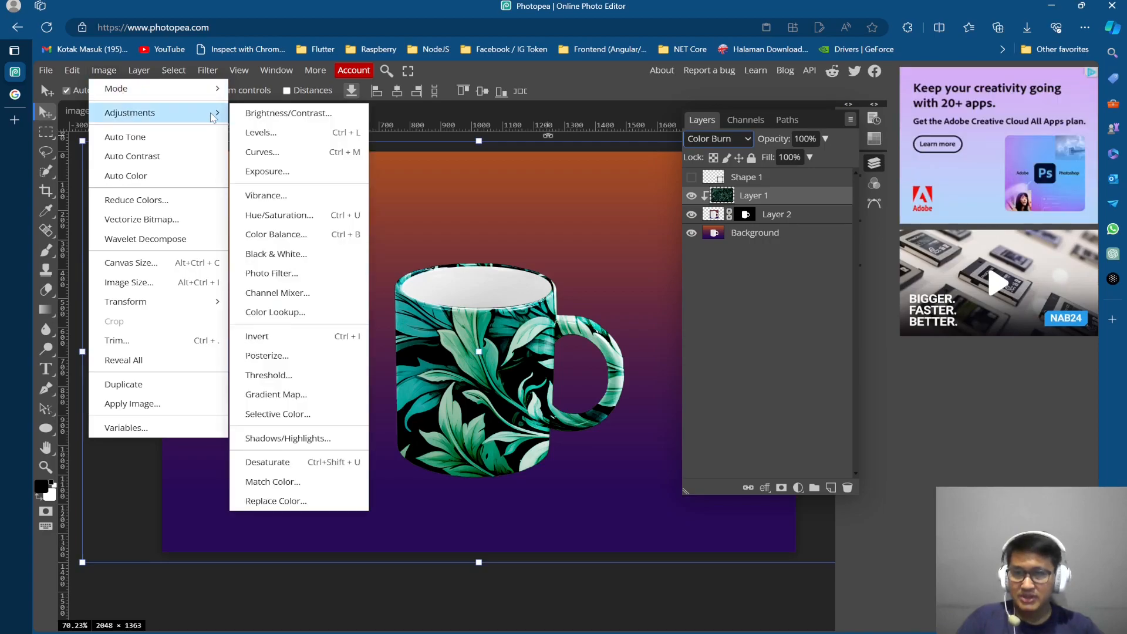
left_click(293, 216)
left_click_drag(350, 164, 802, 69)
left_click_drag(696, 136, 637, 142)
left_click_drag(713, 173, 749, 174)
mouse_move(718, 213)
left_mouse_down()
mouse_move(734, 210)
mouse_move(713, 209)
left_mouse_up()
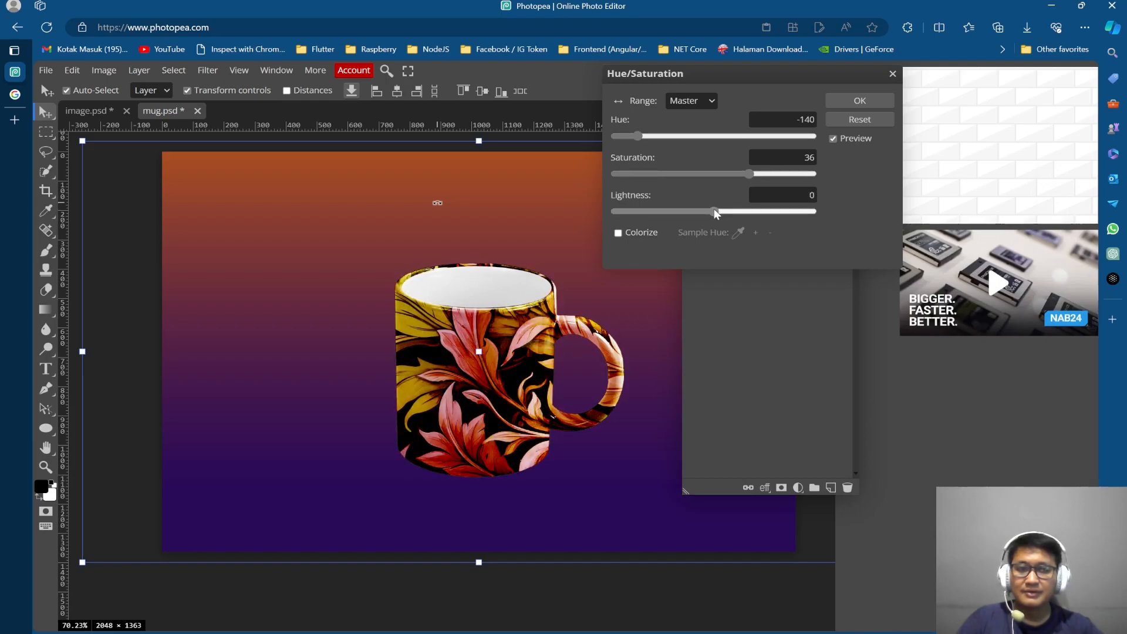
left_click(871, 99)
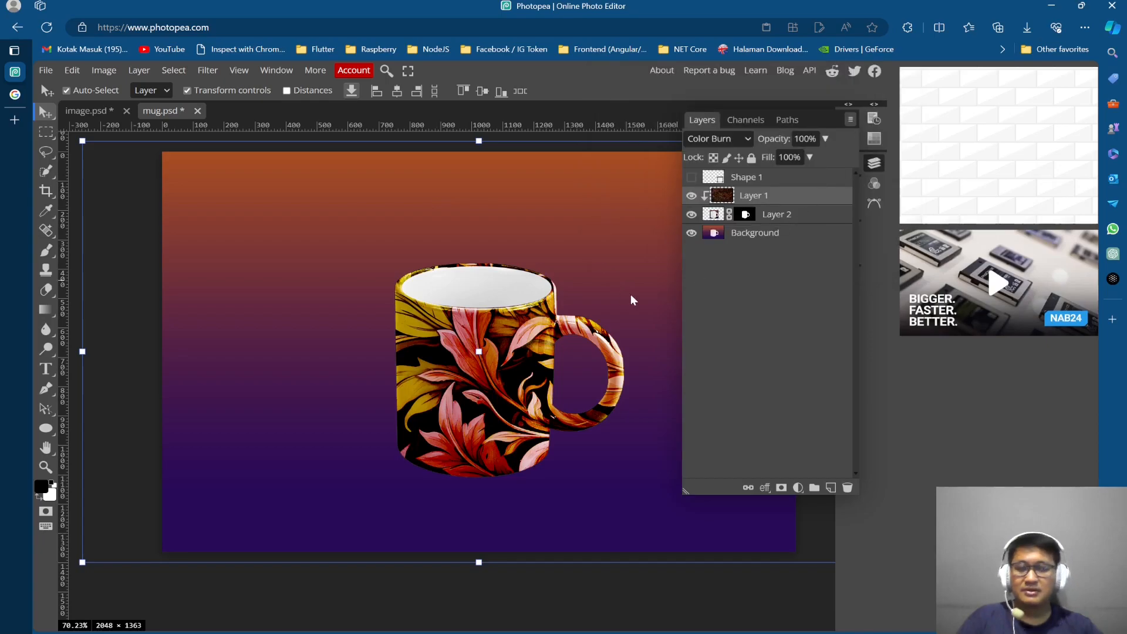
Step: Check the recolored mug against the gradient background and save the mug.psd document
scroll(575, 280, "down", 1)
scroll(590, 230, "up", 3)
scroll(612, 270, "down", 1)
scroll(613, 270, "right", 2)
scroll(558, 288, "left", 1)
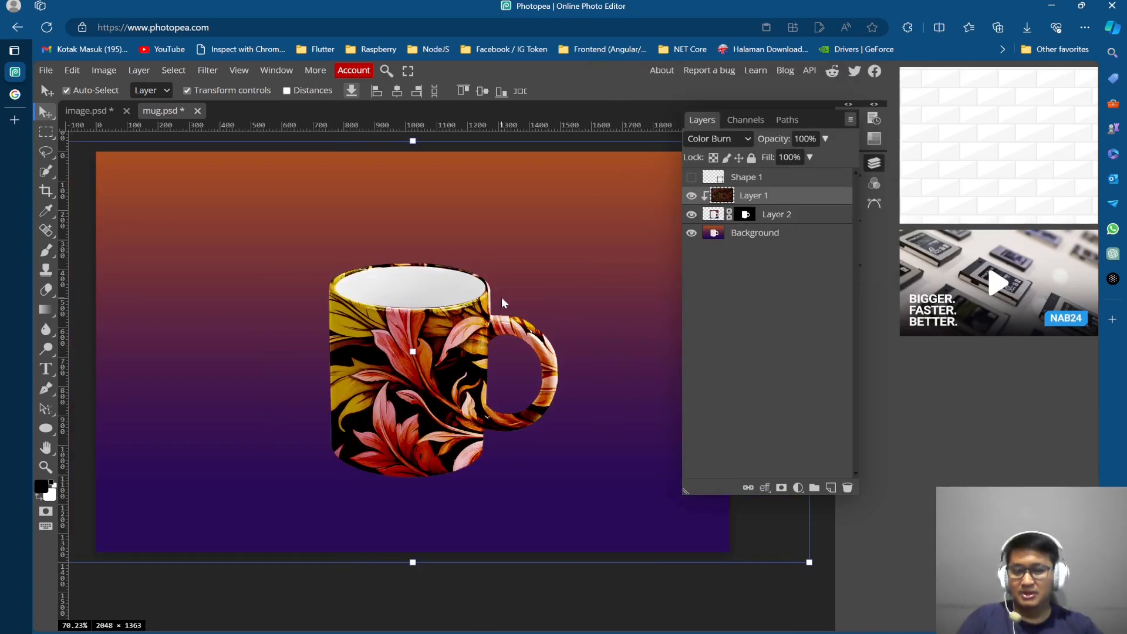
scroll(501, 297, "down", 2)
scroll(554, 304, "down", 1)
scroll(554, 304, "up", 1)
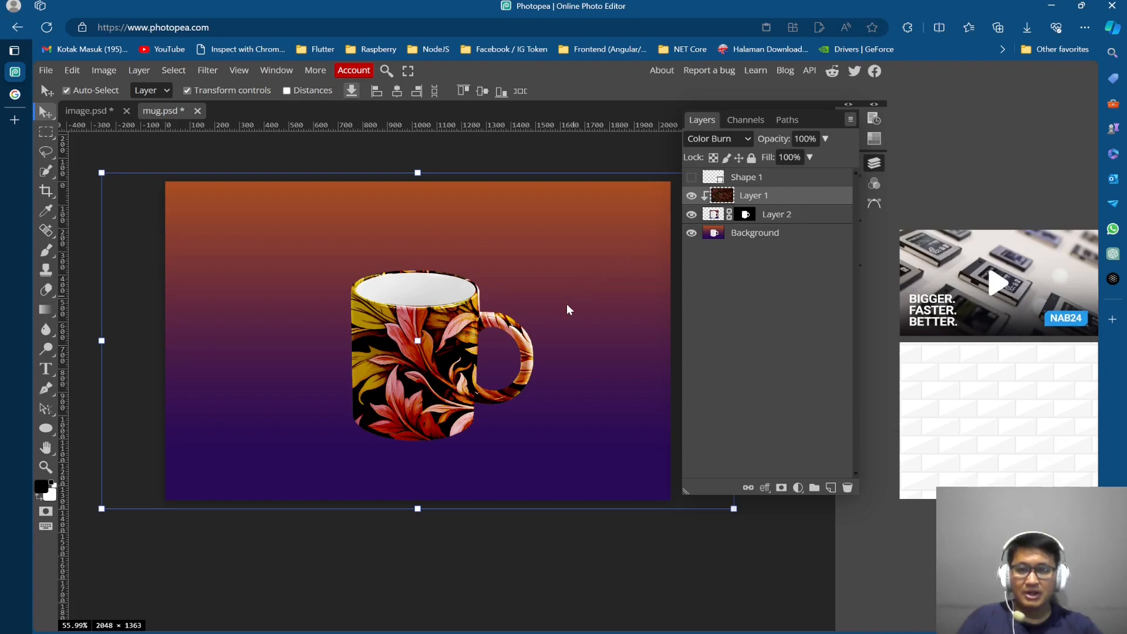
key("ctrl+s")
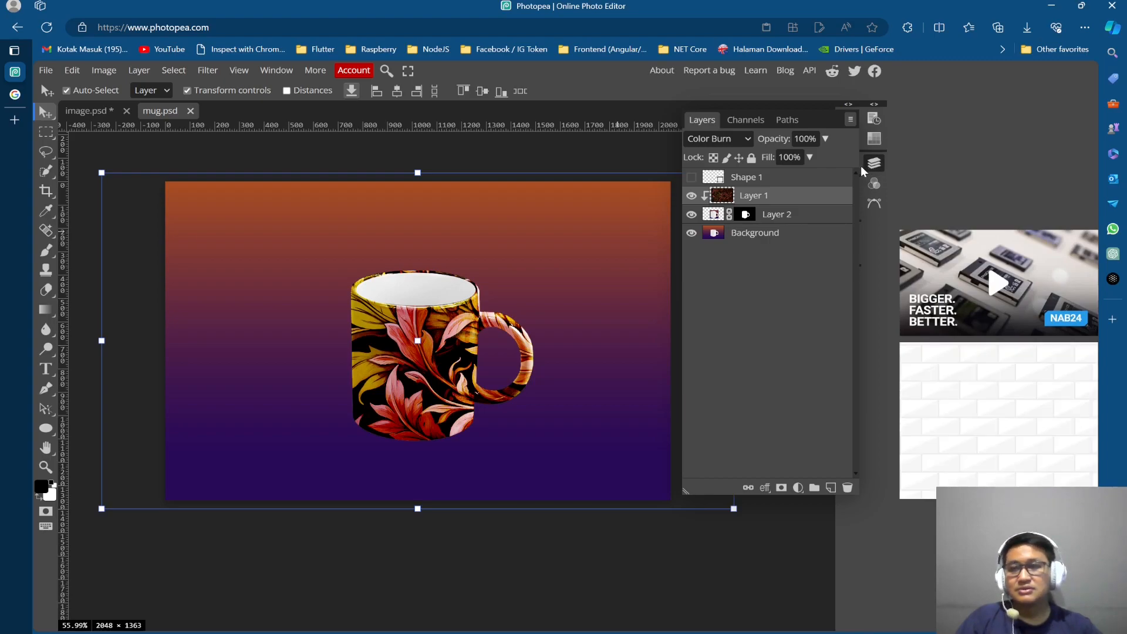
Step: Hide the layer list and inspect the finished mug on its gradient background
left_click(877, 164)
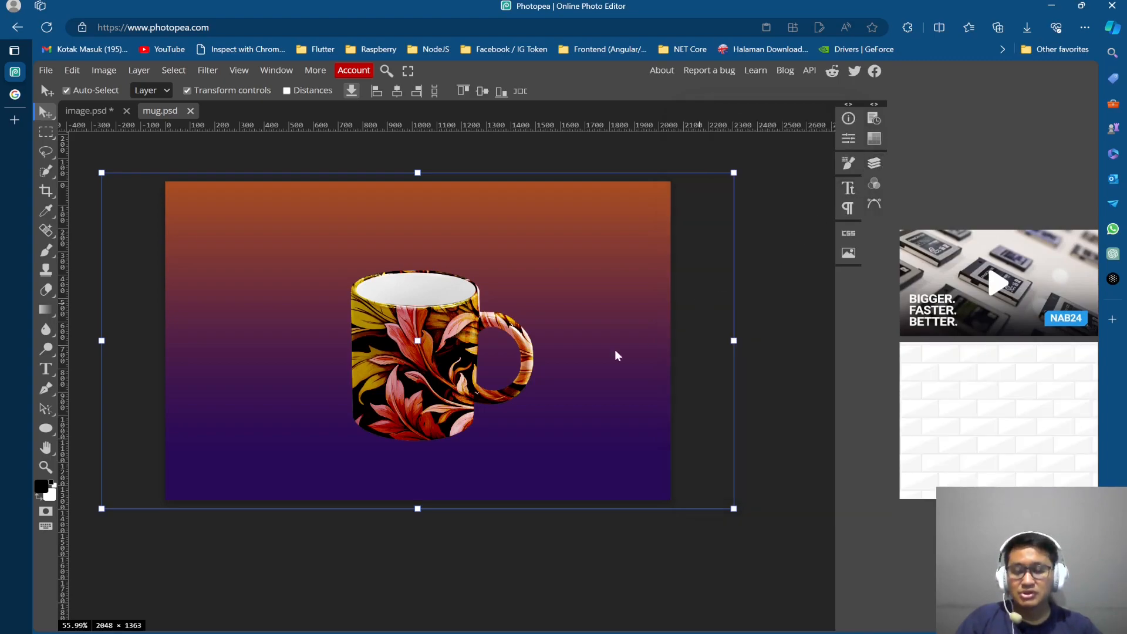
scroll(463, 349, "left", 2)
scroll(464, 348, "right", 1)
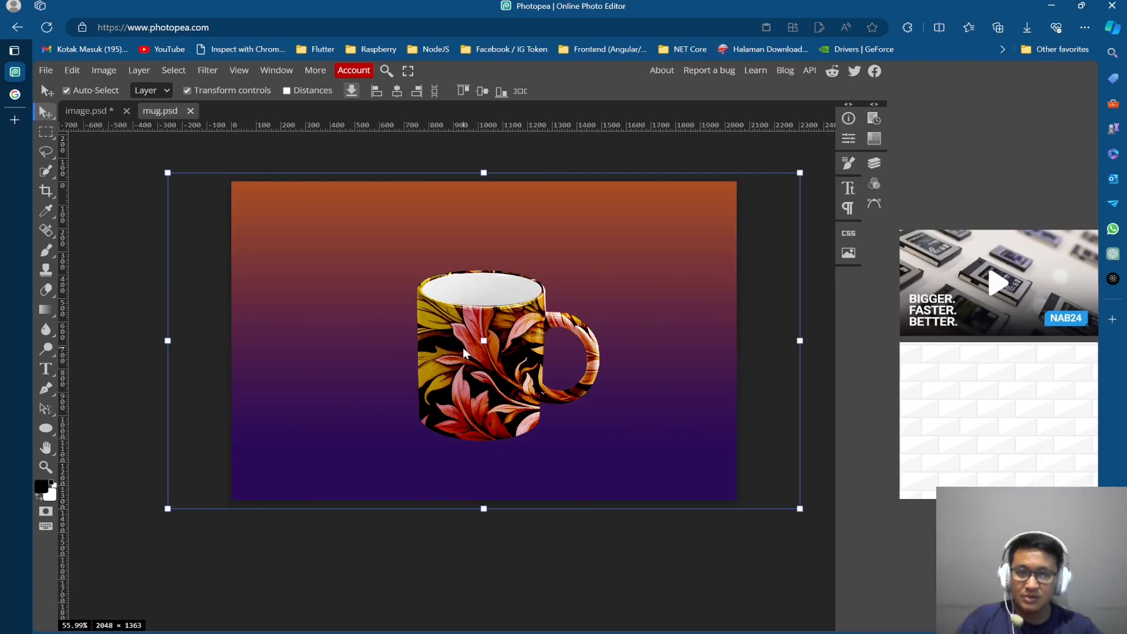
scroll(463, 348, "right", 1)
left_click(878, 167)
left_click(878, 167)
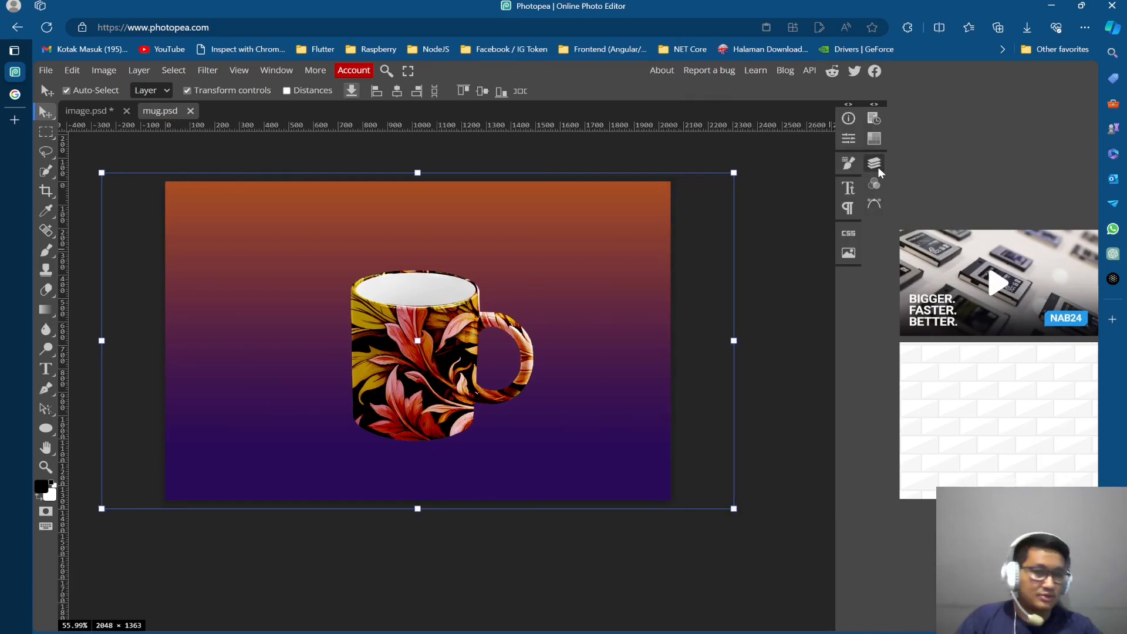